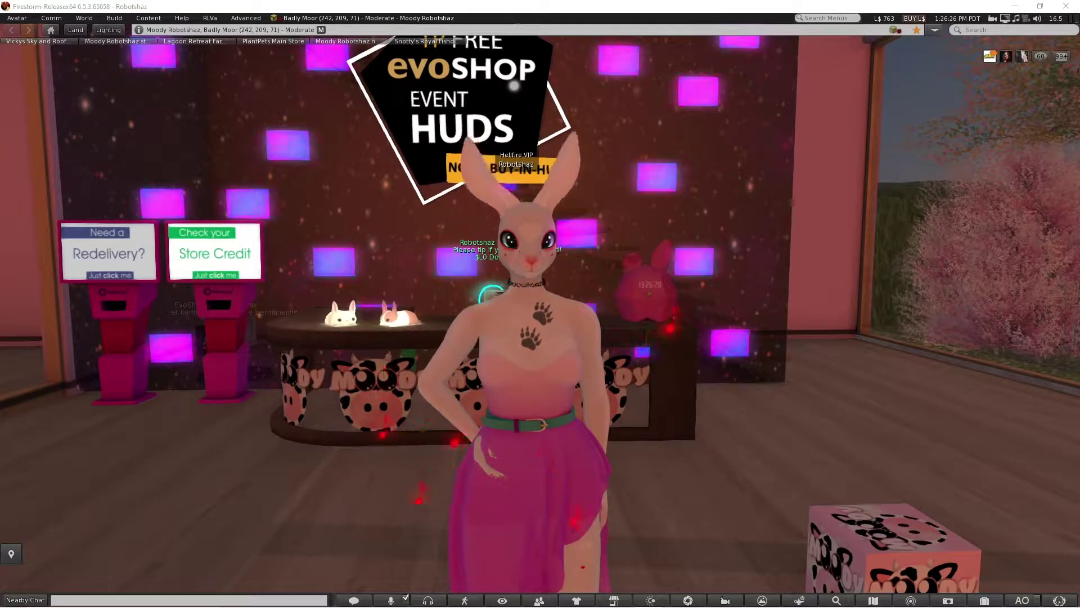
Build a sphere on the open floor near the sitting cow and close the build window.
left_click(235, 551)
key("Left")
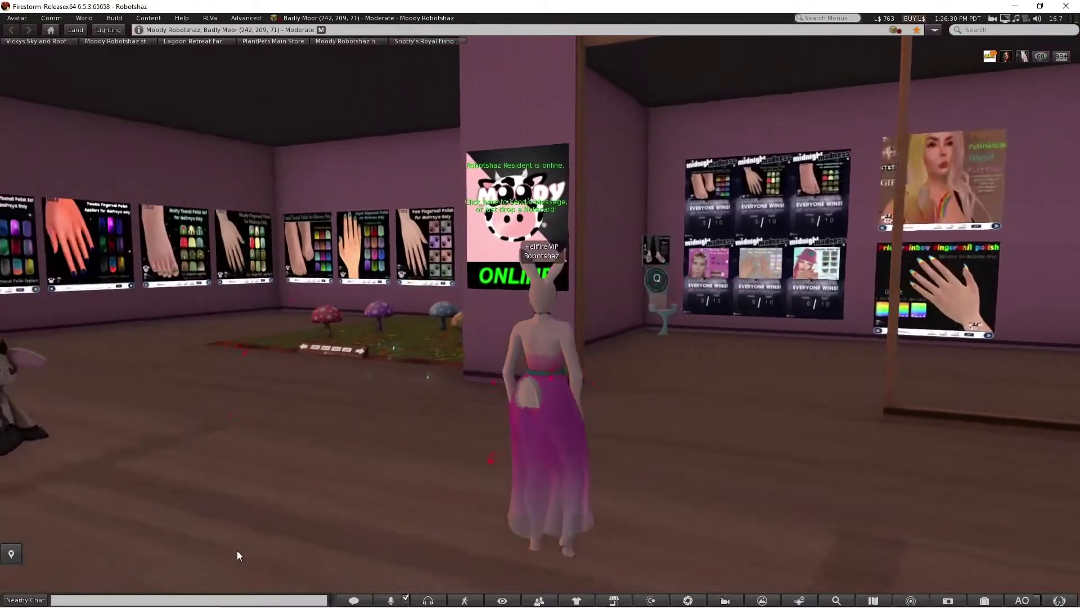
key("Left")
left_click_drag(630, 442, 629, 360, "alt")
left_click(116, 18)
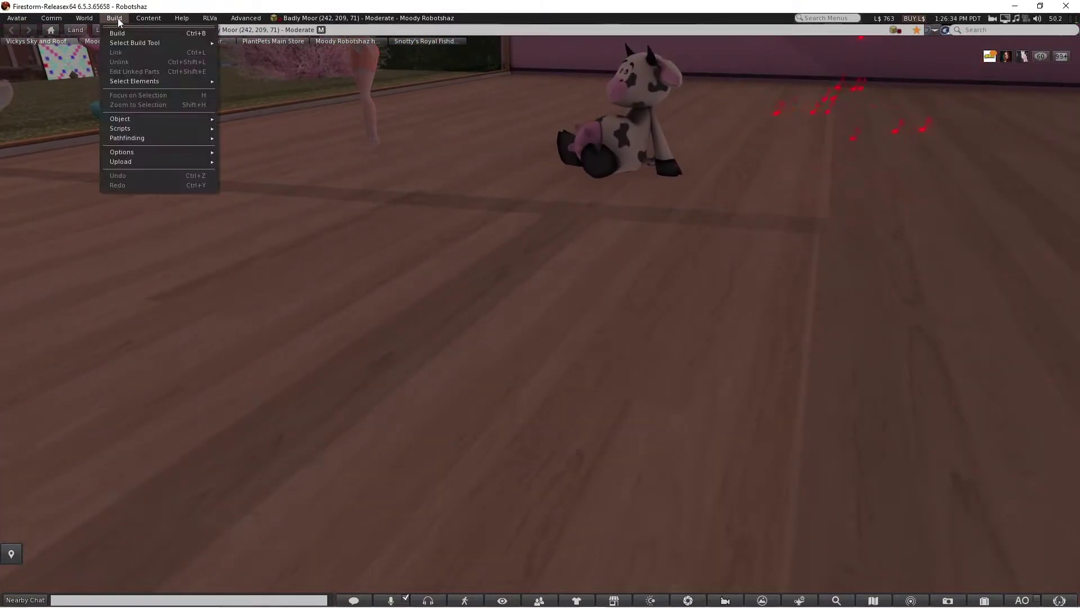
left_click(119, 34)
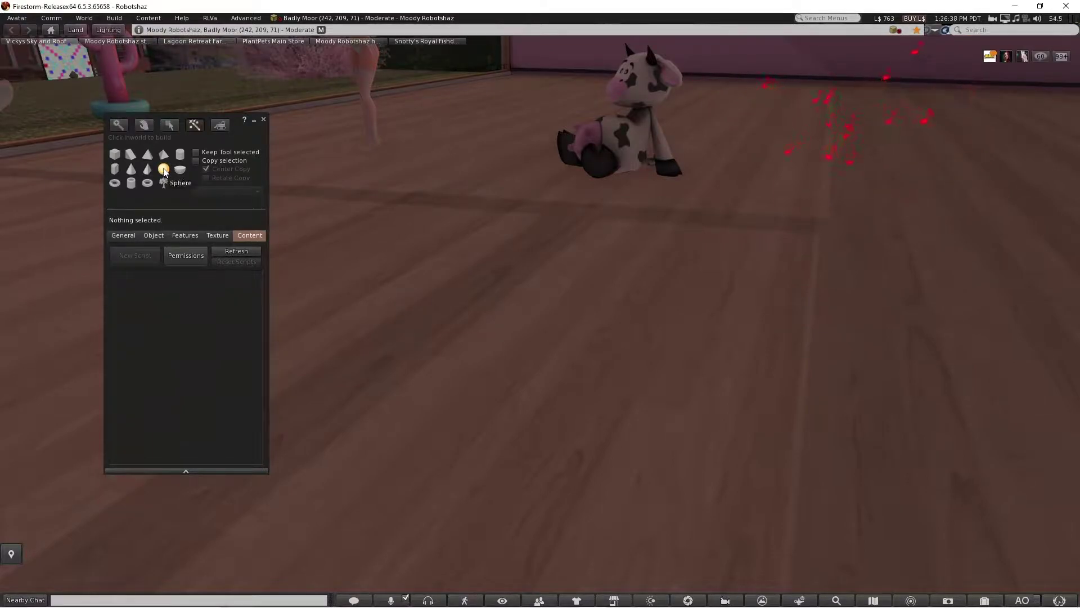
left_click(582, 381)
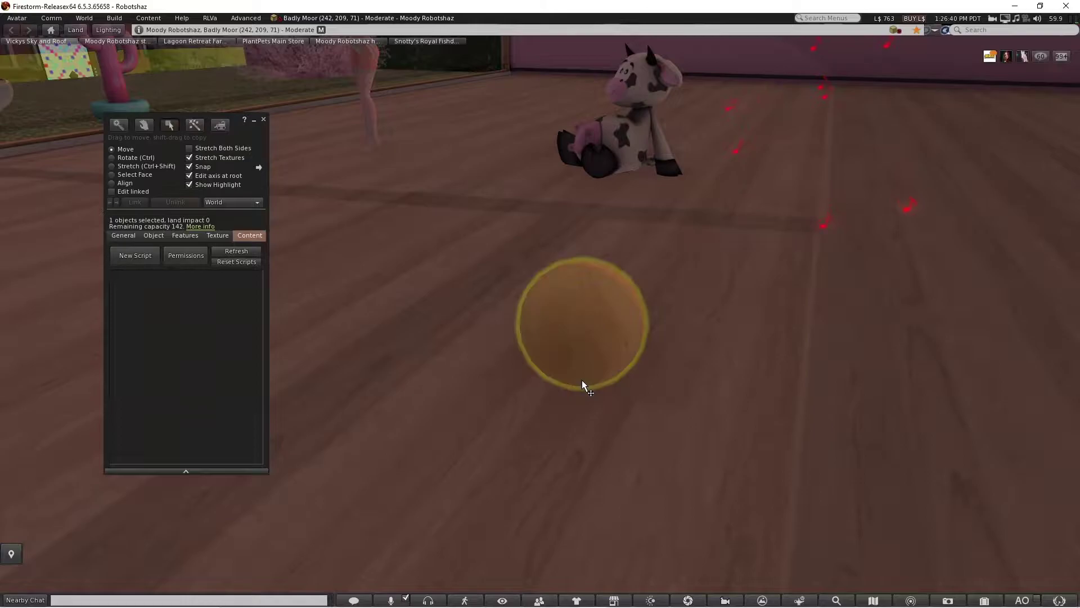
left_click(263, 119)
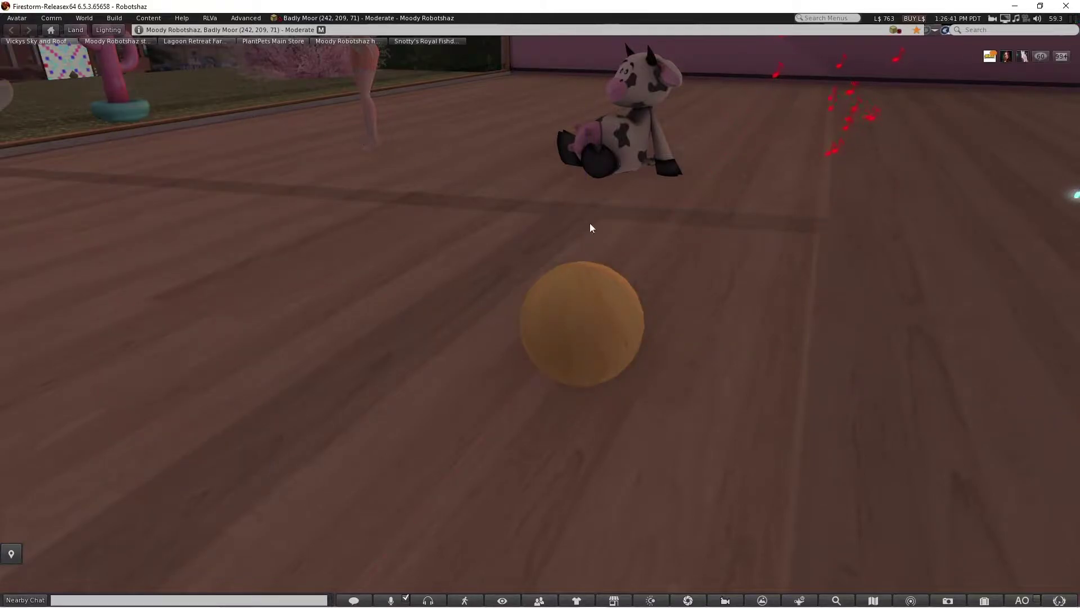
Edit the new sphere and open the Particle Editor for it, moving the editor window closer to the sphere.
right_click(589, 318)
left_click(613, 339)
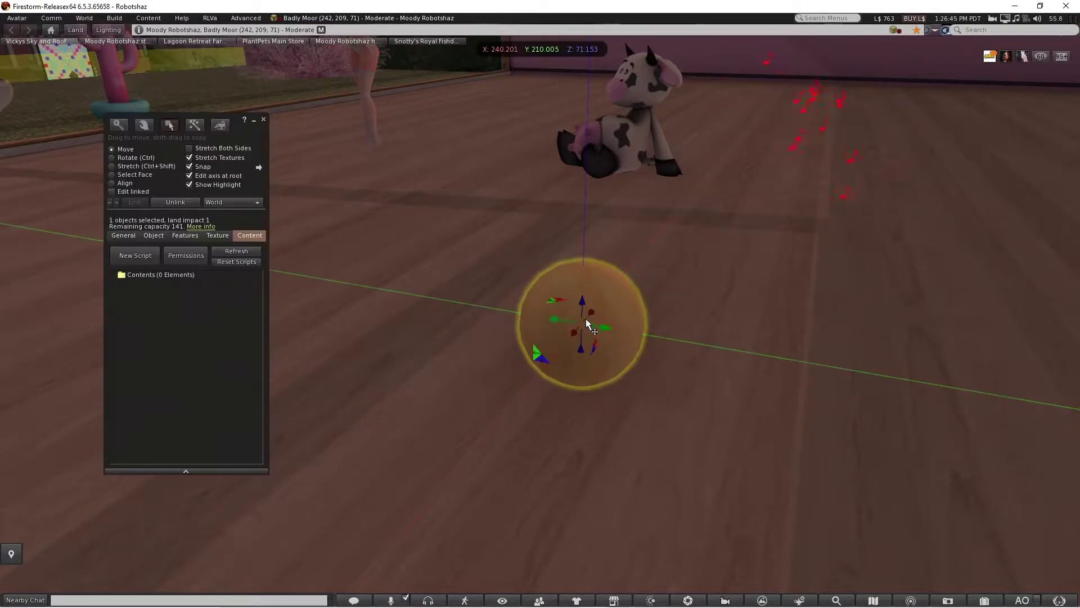
left_click(113, 19)
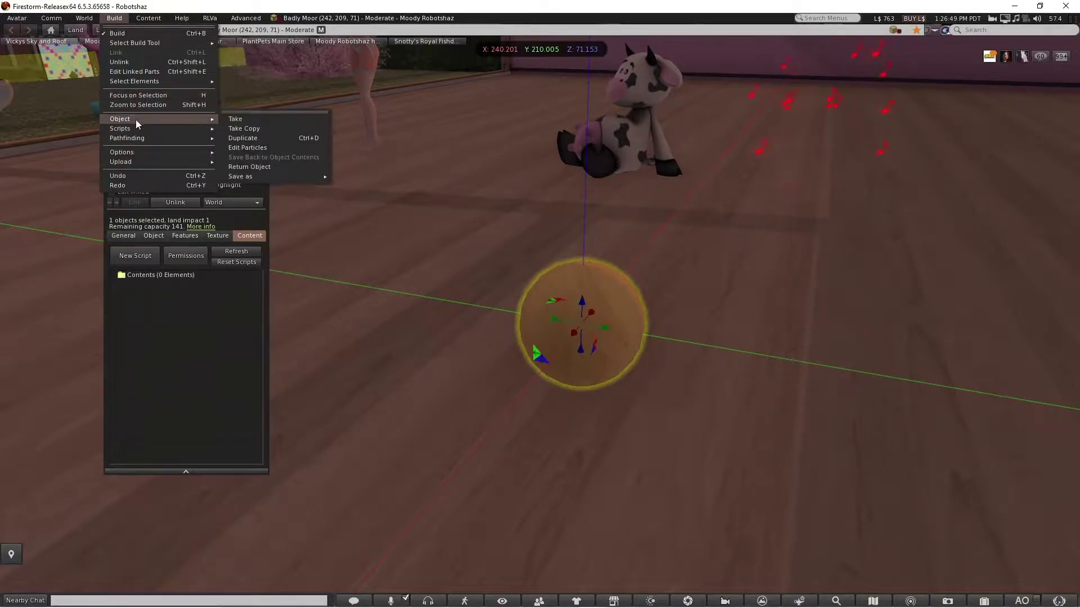
left_click(241, 147)
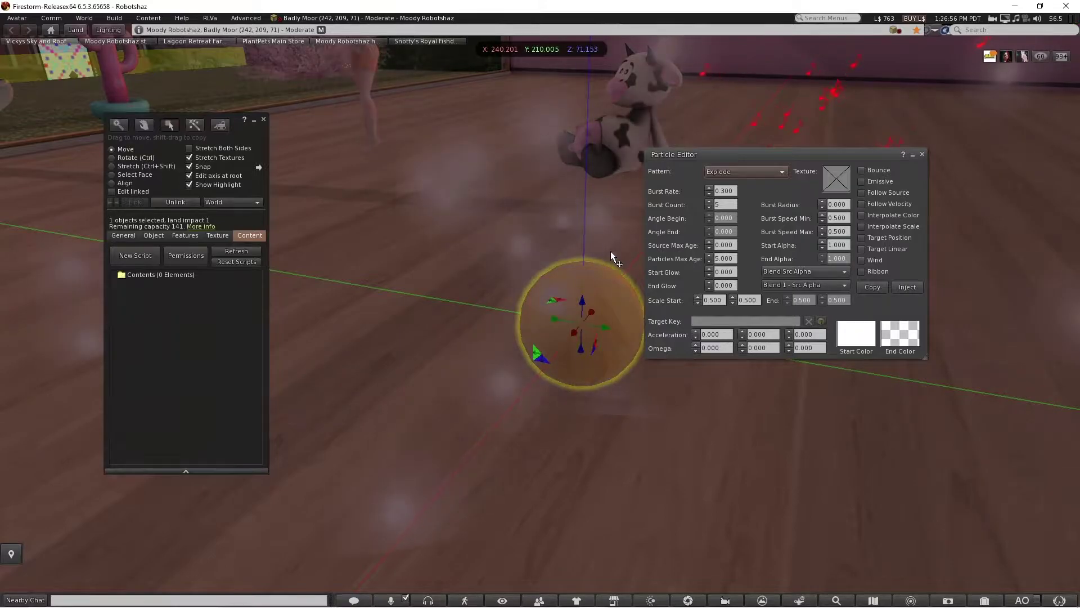
key("Escape")
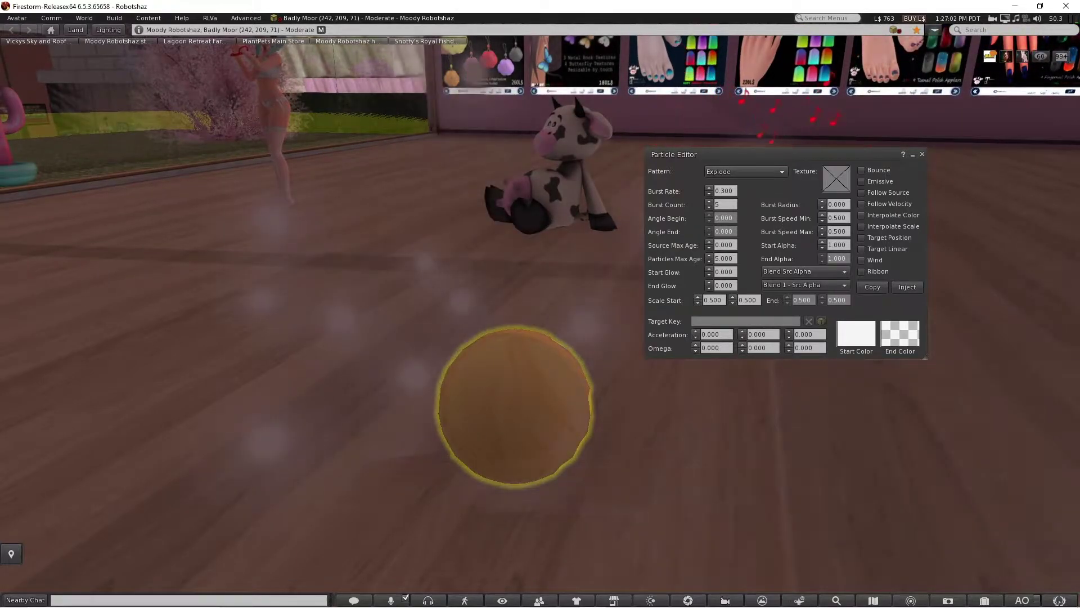
key("ctrl+3")
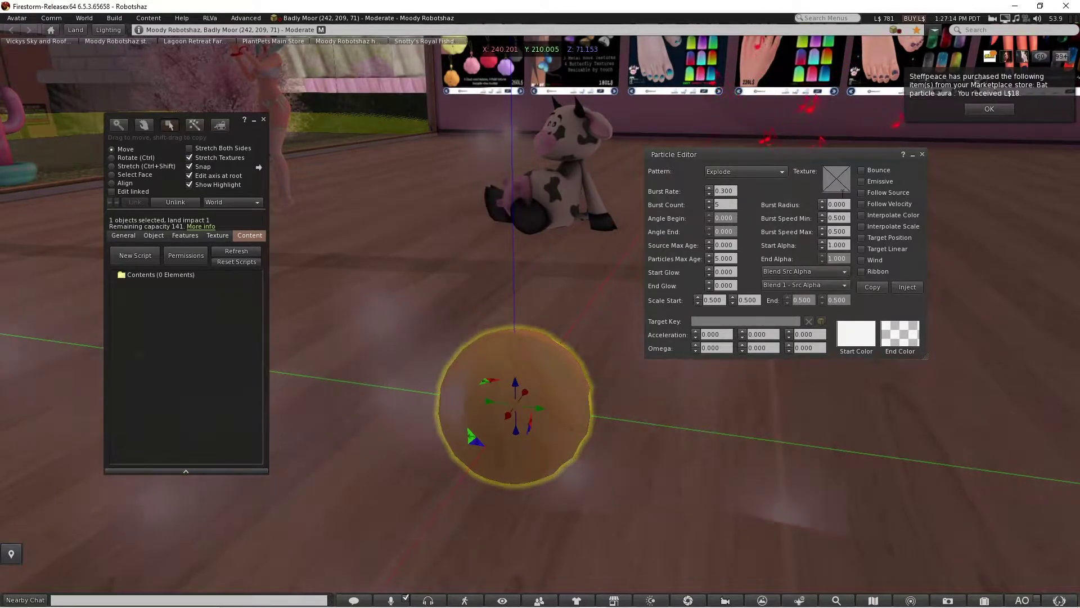
left_click_drag(789, 150, 578, 120)
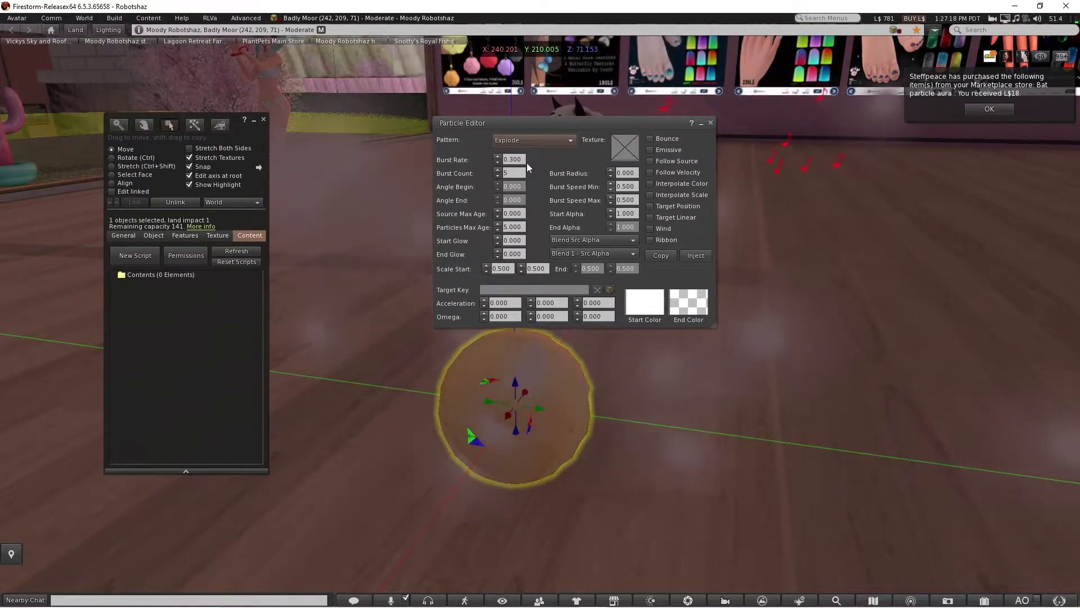
Try the Angle, Angle Cone and Angle Cone Empty particle patterns on the sphere.
left_click(549, 143)
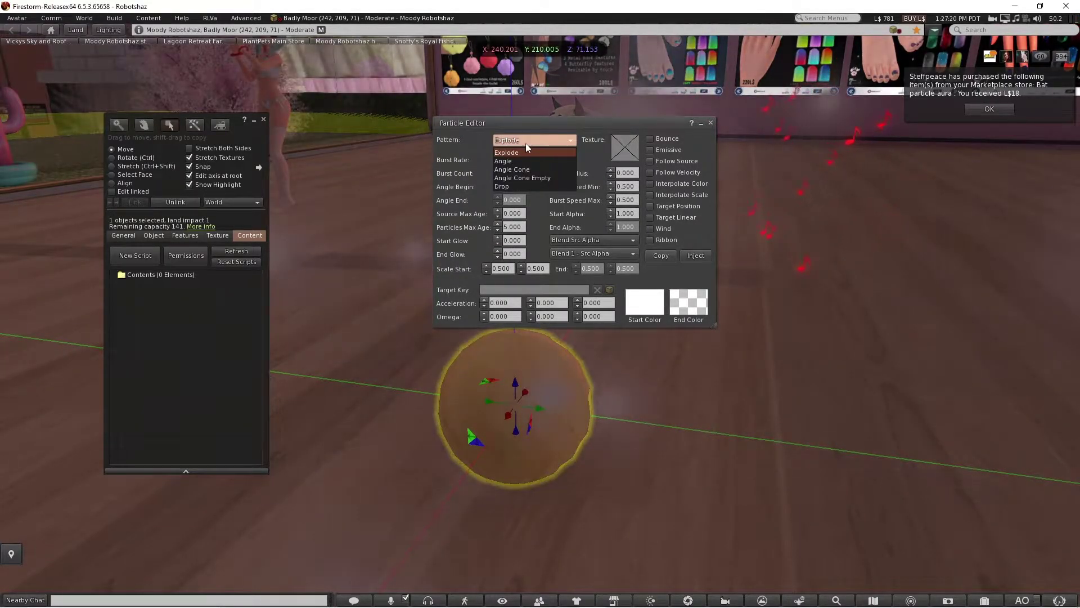
left_click(522, 162)
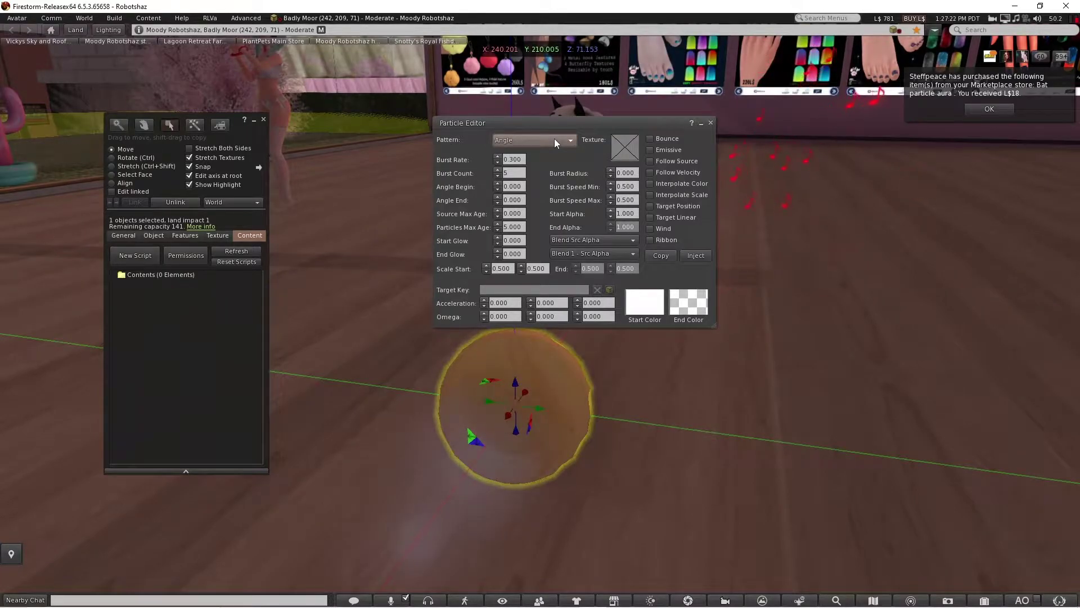
left_click(558, 143)
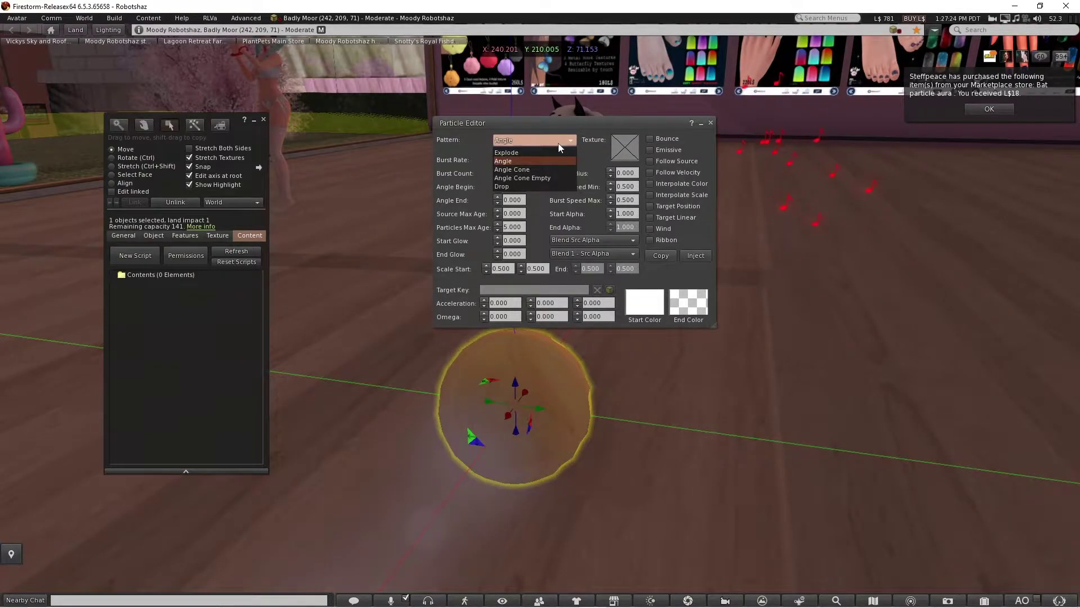
left_click(529, 169)
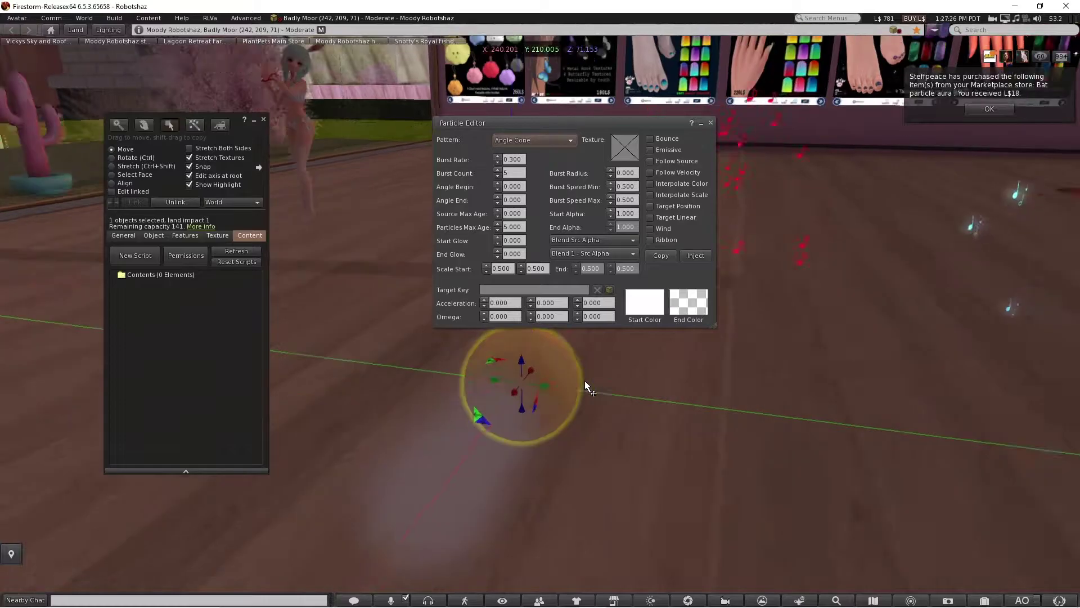
left_click(543, 143)
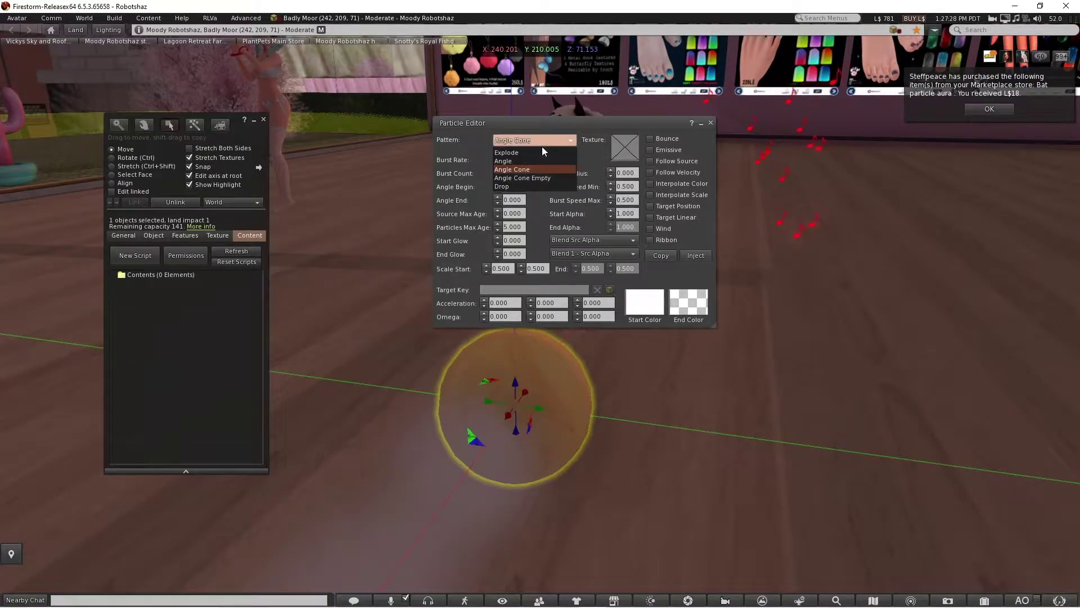
left_click(521, 177)
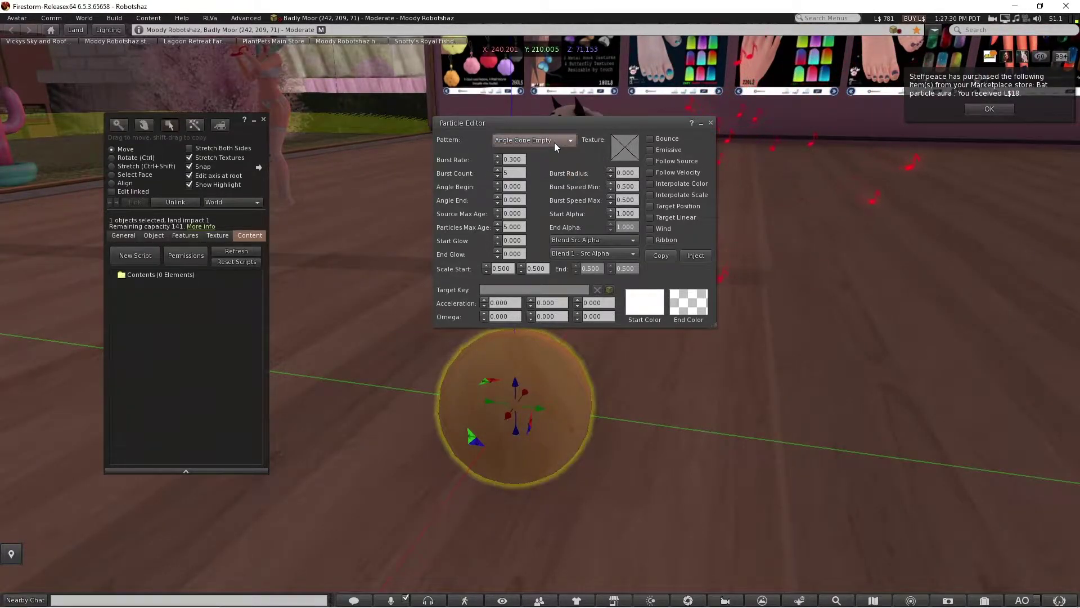
Move the Particle Editor clear of the sphere and raise the sphere above the floor to about Z 71.933.
scroll(537, 339, "down", 2)
left_click_drag(543, 127, 768, 125)
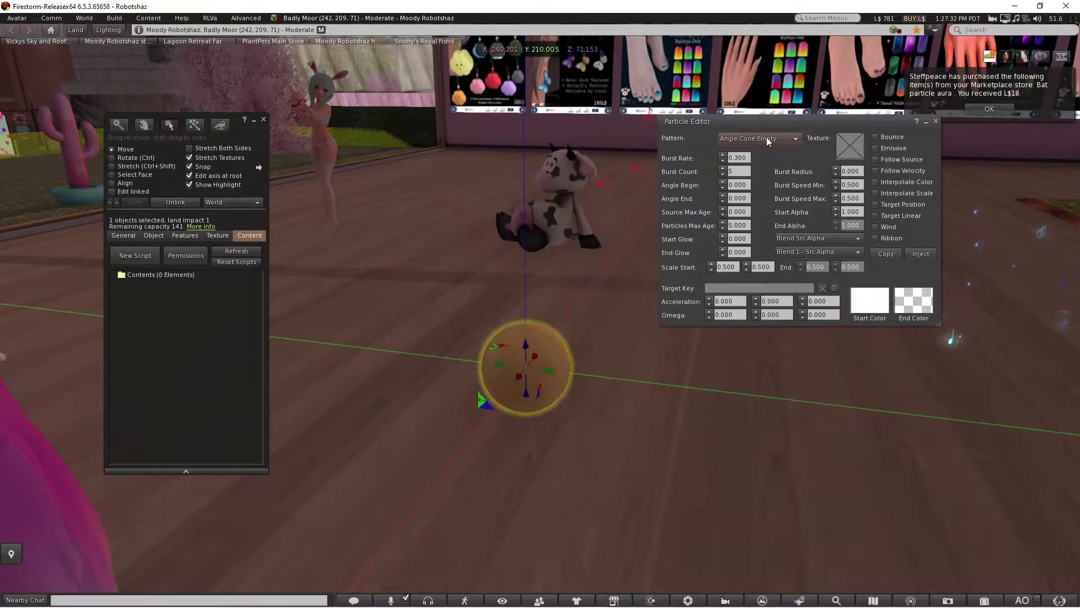
left_click_drag(527, 343, 535, 97)
left_click_drag(532, 259, 531, 225)
Try the Drop particle pattern and move the sphere up and down, leaving it at about Z 72.128.
left_click(777, 143)
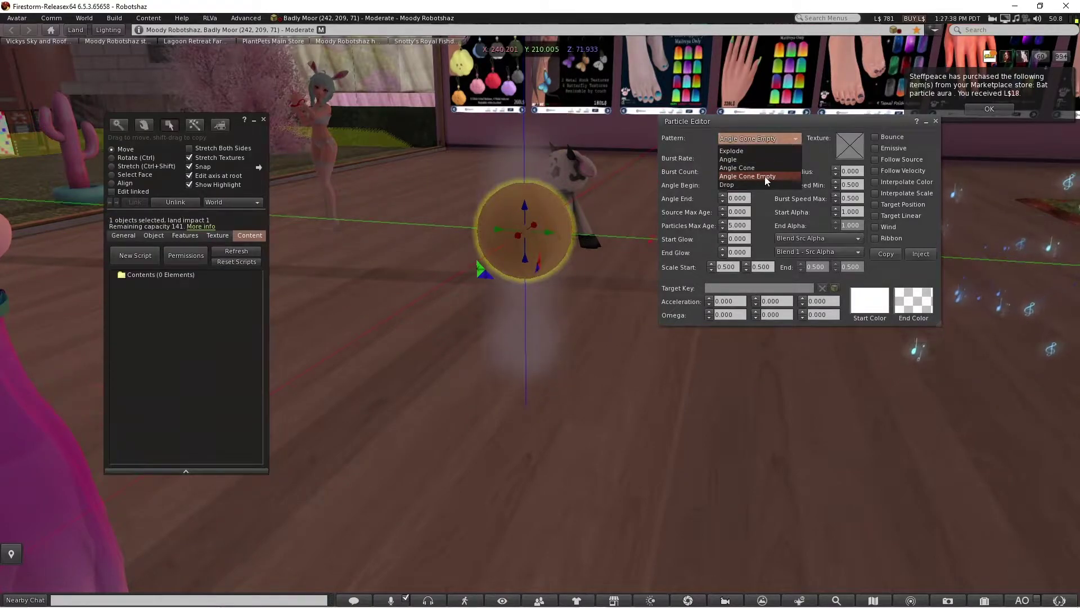
left_click(741, 183)
left_click_drag(525, 206, 523, 146)
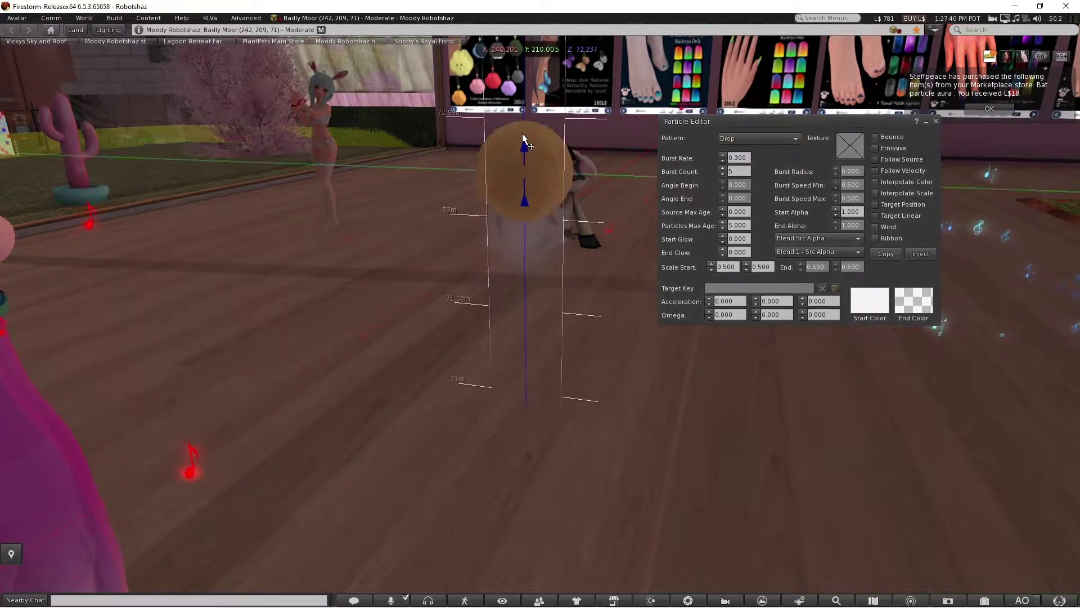
left_click_drag(526, 83, 509, 321)
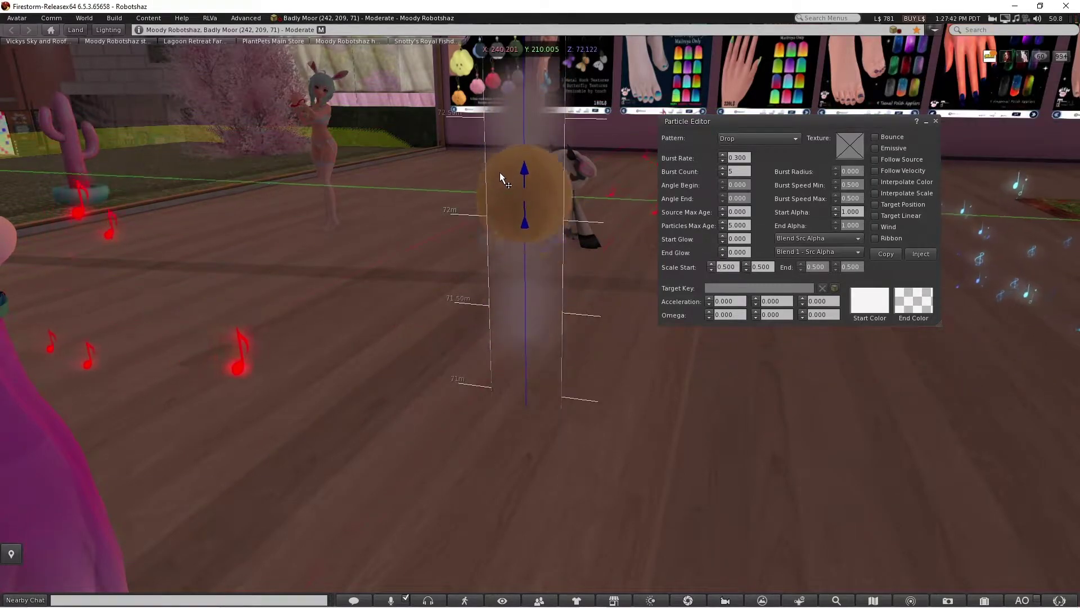
left_click_drag(499, 172, 499, 174)
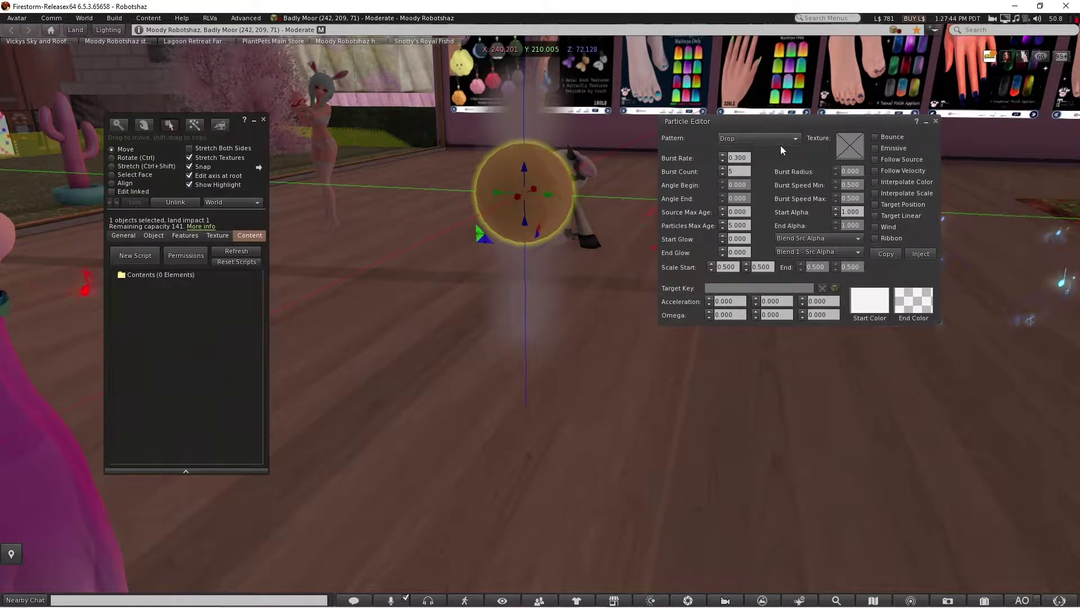
Set the particle pattern to Explode and lower the sphere to about Z 71.741.
left_click(764, 138)
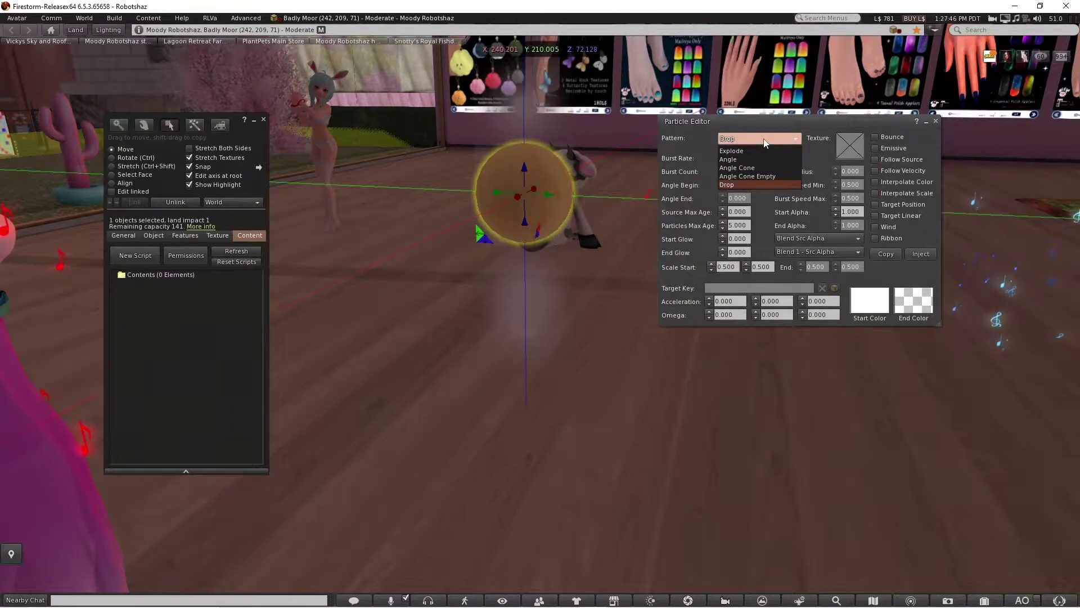
left_click(737, 153)
left_click_drag(524, 168, 531, 242)
scroll(566, 267, "up", 2)
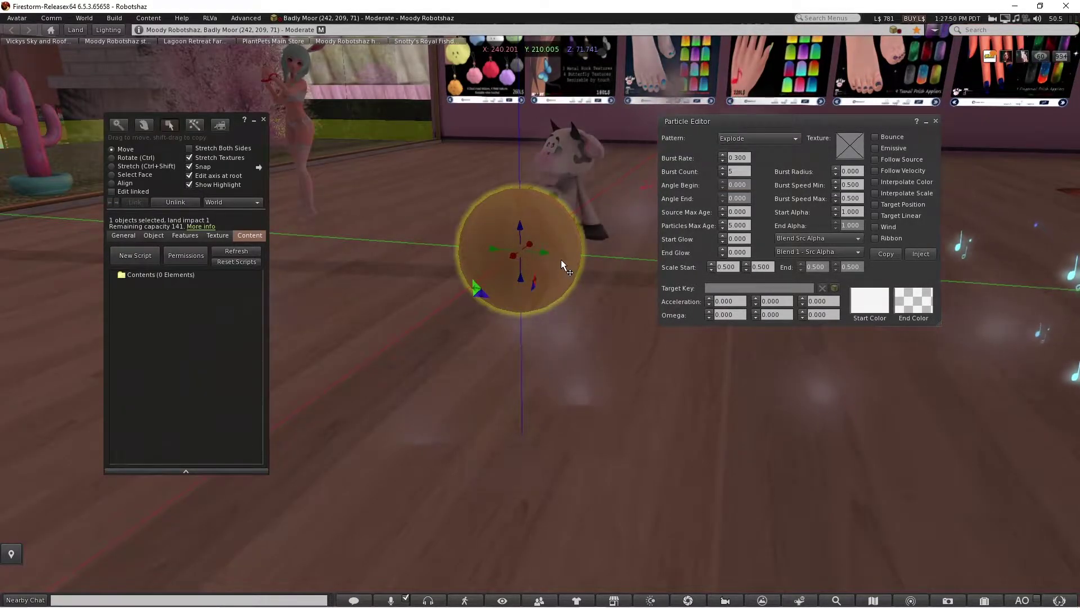
Open the particles' start color for hex entry and replace the existing code with a trial red code.
left_click(867, 305)
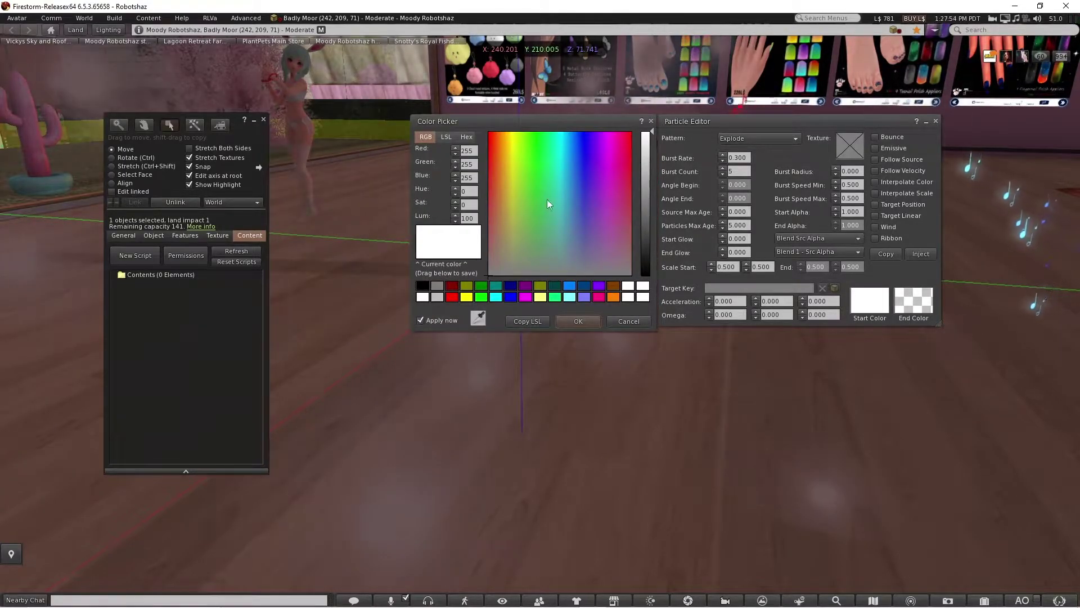
left_click(466, 138)
double_click(456, 169)
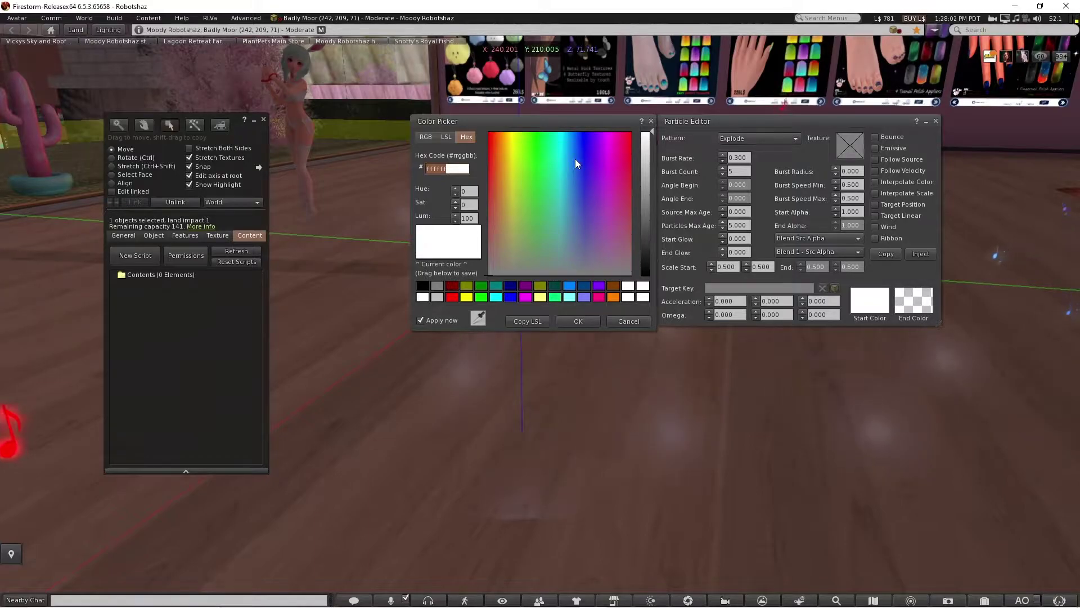
key("BackSpace")
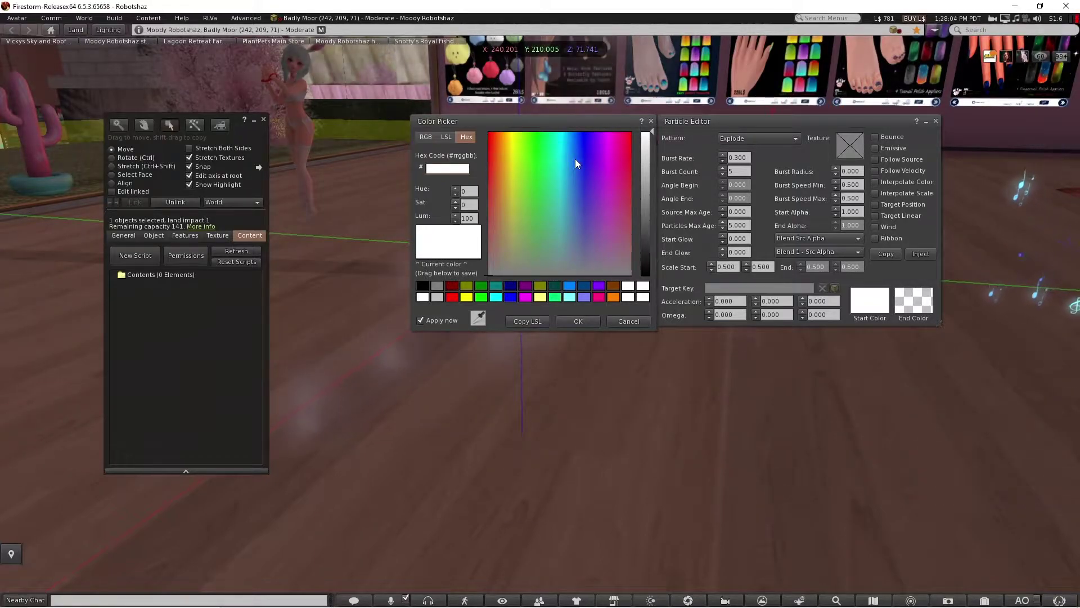
type("f1000")
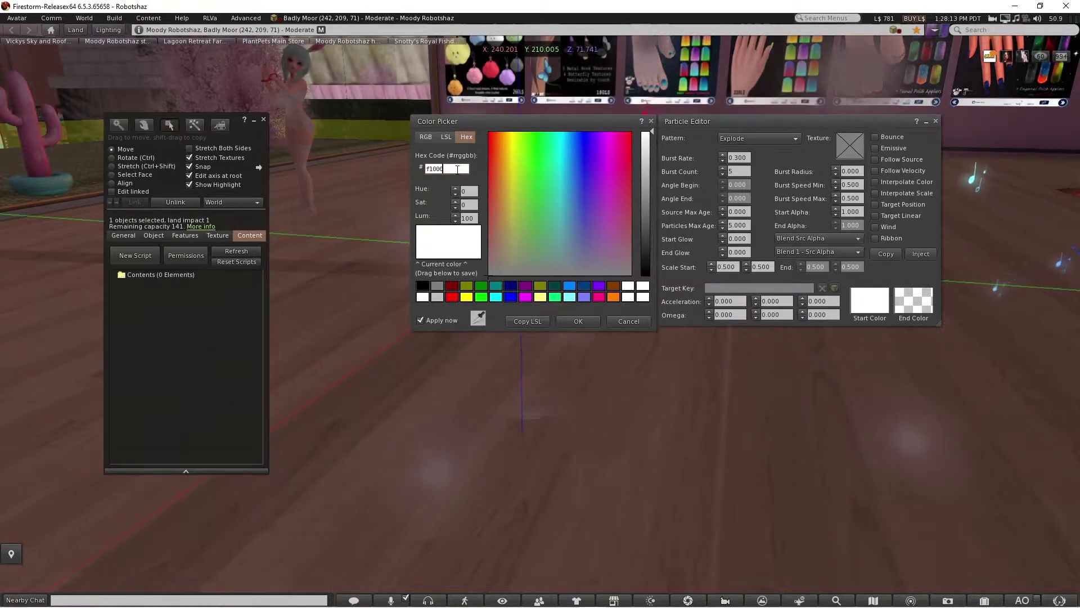
Switch to Chrome to check the hex code for red, and return to Firestorm.
mouse_move(600, 597)
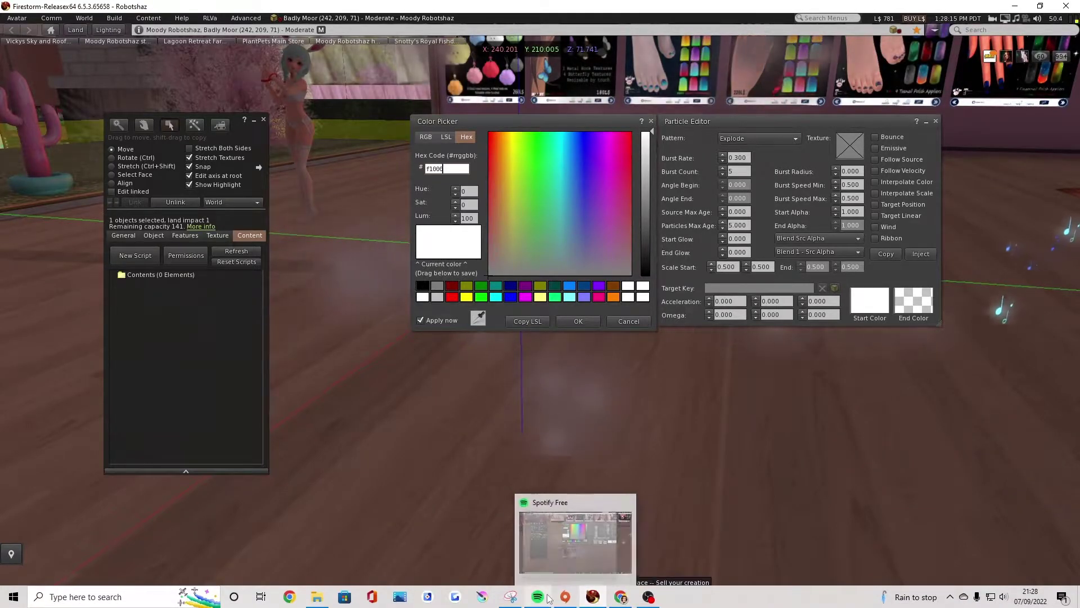
left_click(619, 597)
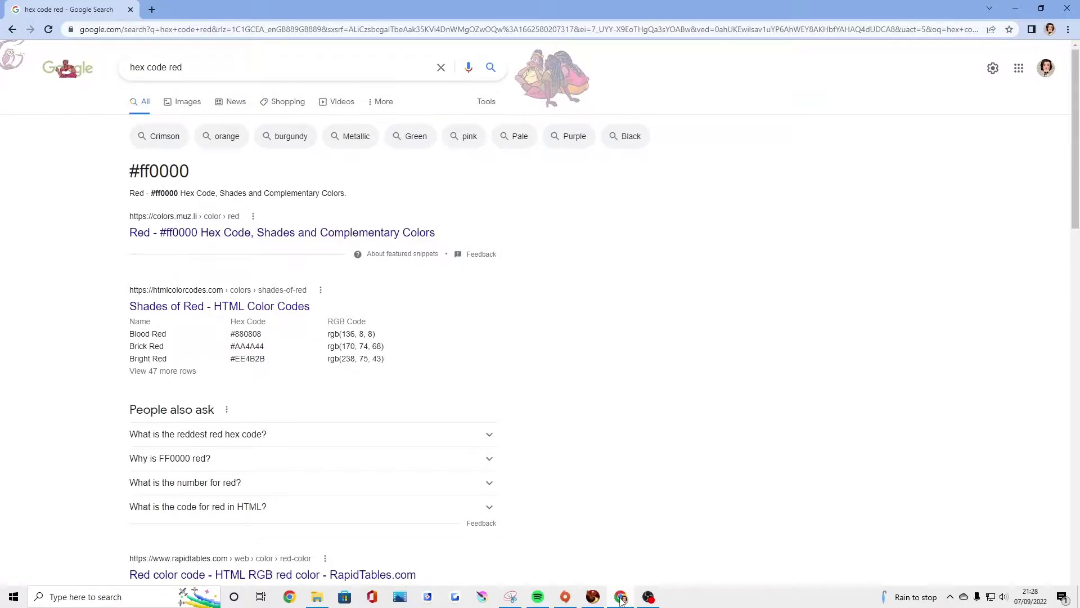
left_click(620, 597)
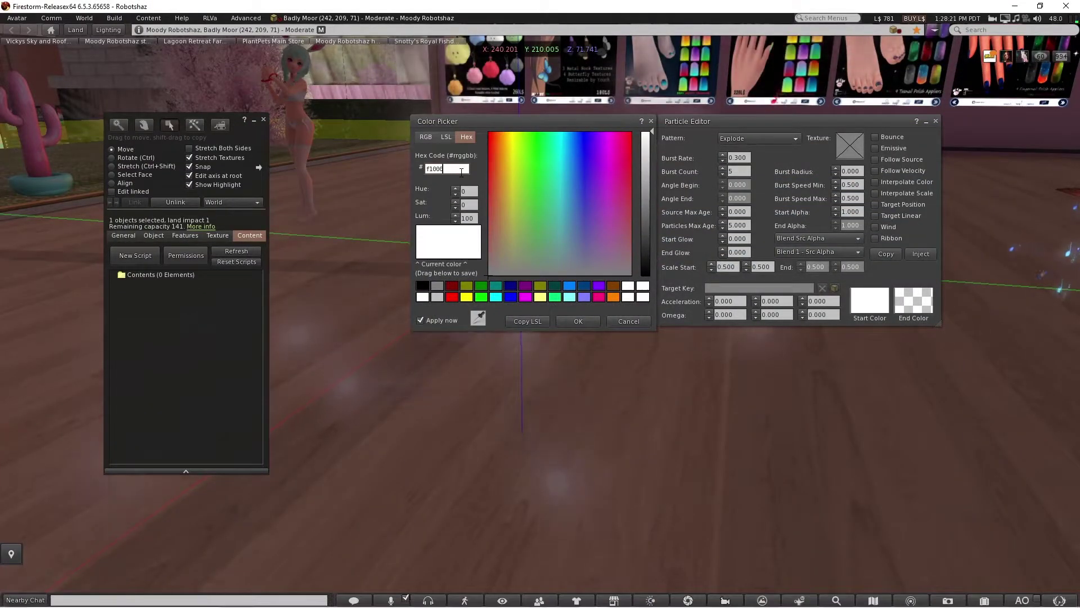
Set the particles' start color to hex ff0000 and accept the color.
key("BackSpace")
key("BackSpace")
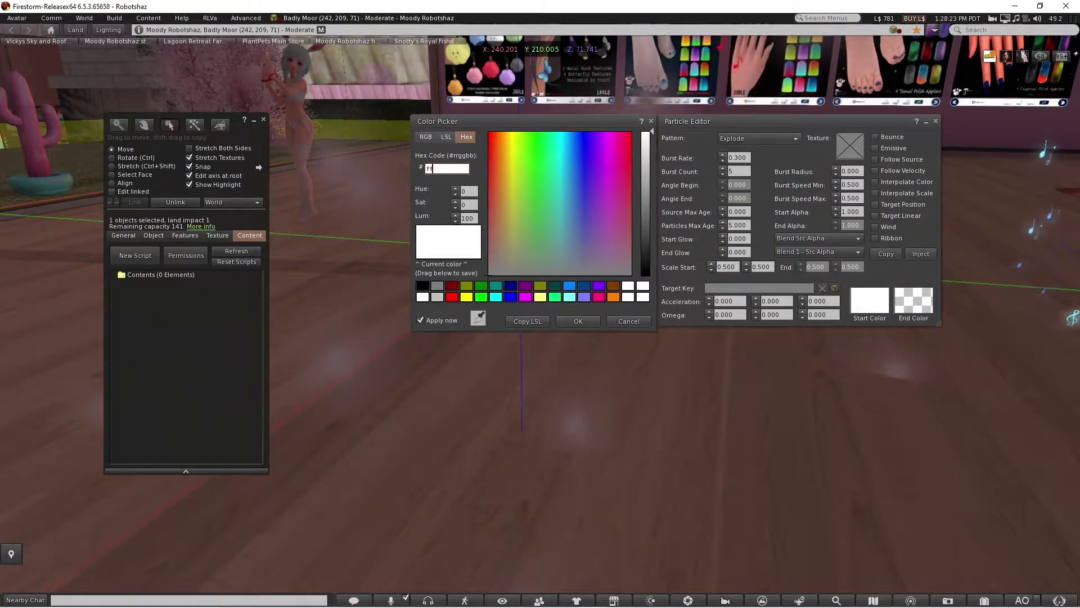
type("0000")
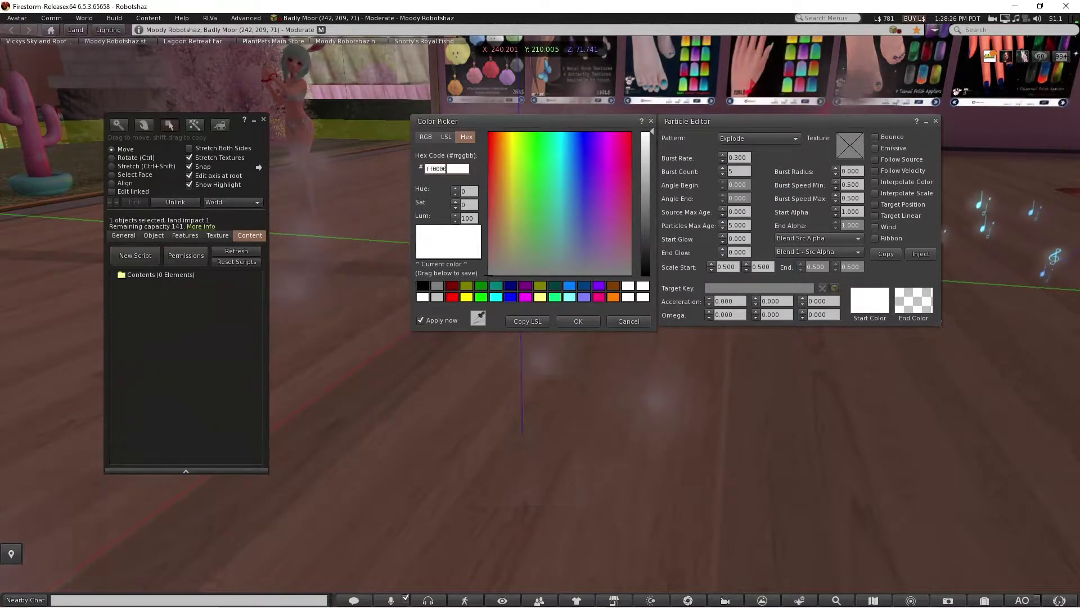
key("Return")
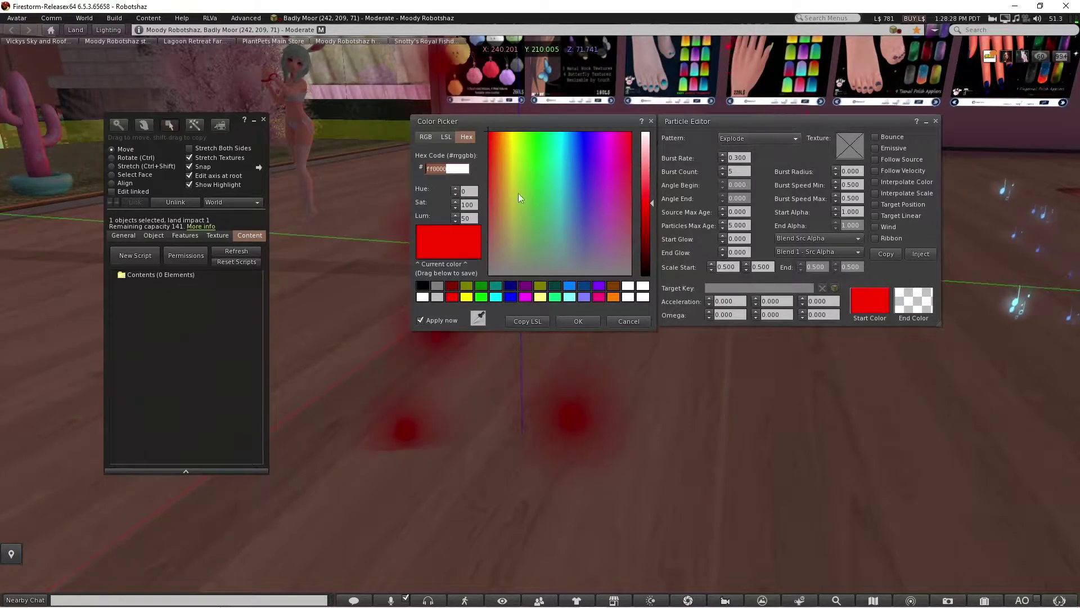
left_click(577, 321)
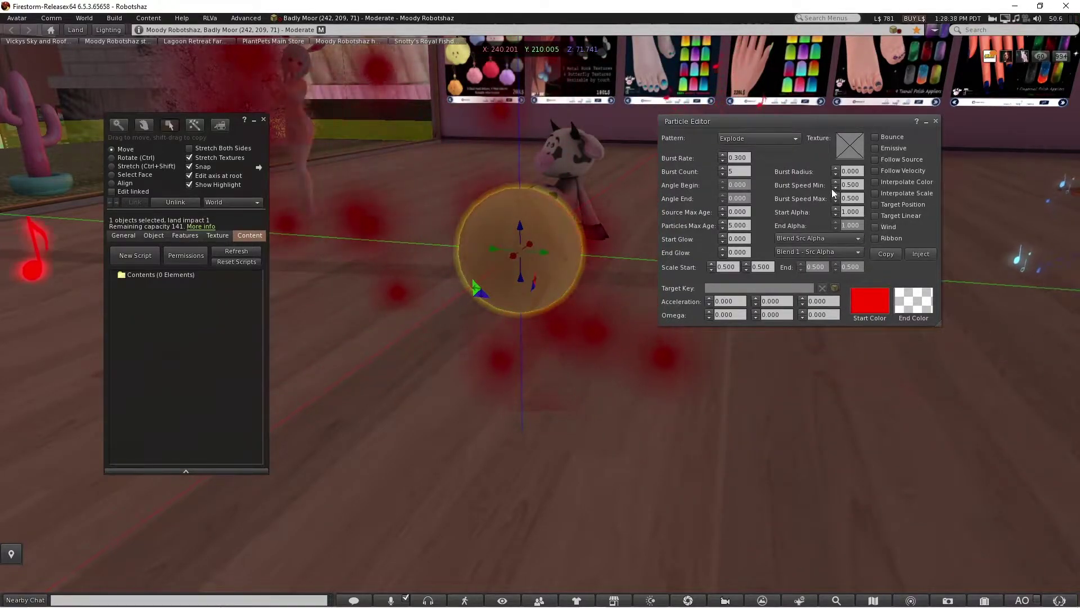
Try adjusting the particles' burst rate and return it to 0.300.
left_click(724, 157)
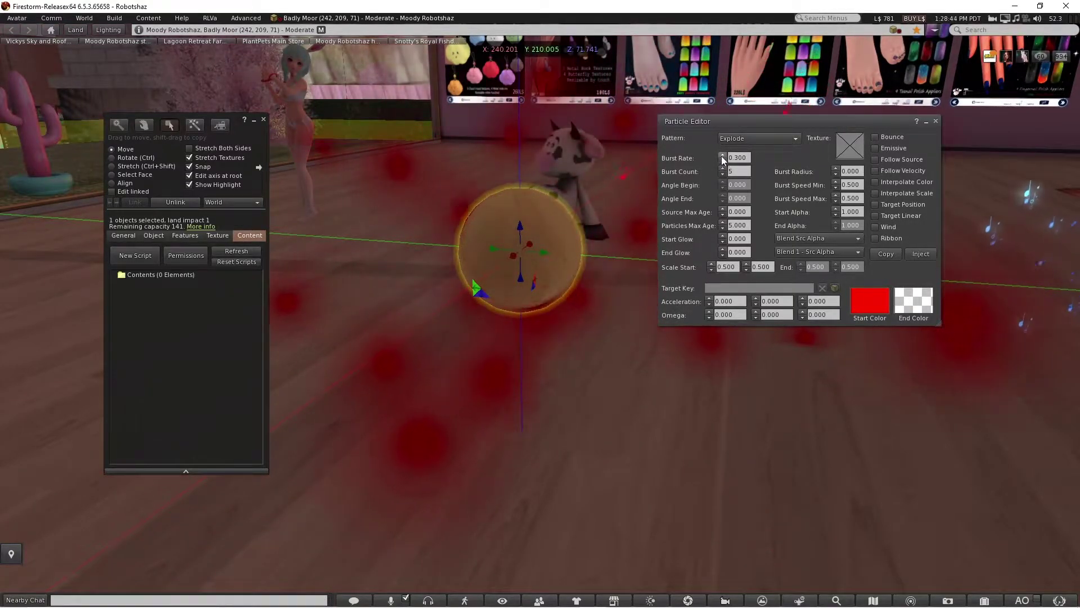
left_click(722, 162)
left_click(722, 161)
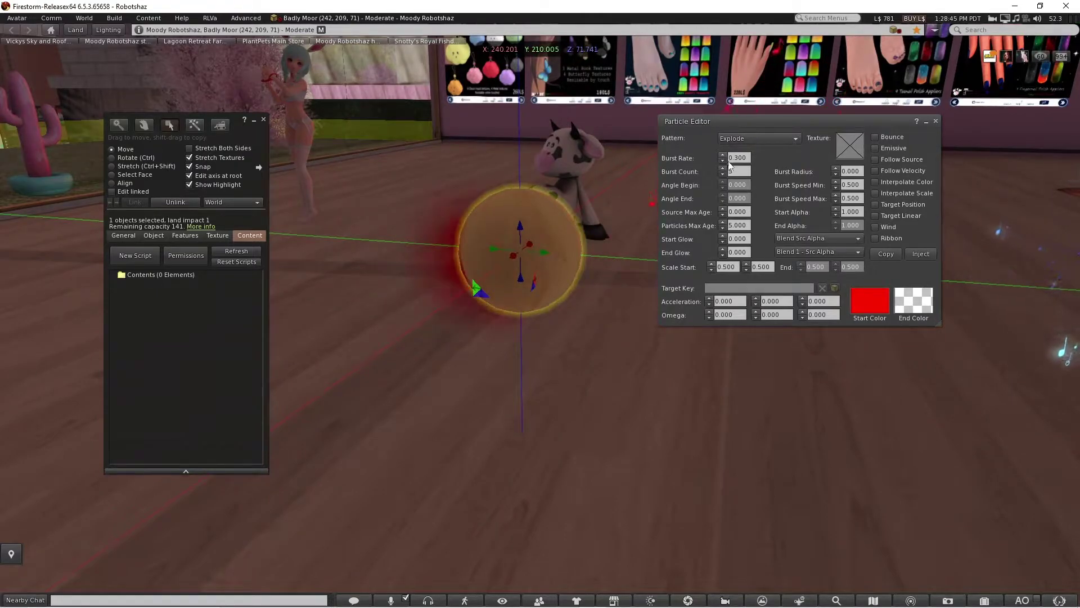
left_click(723, 156)
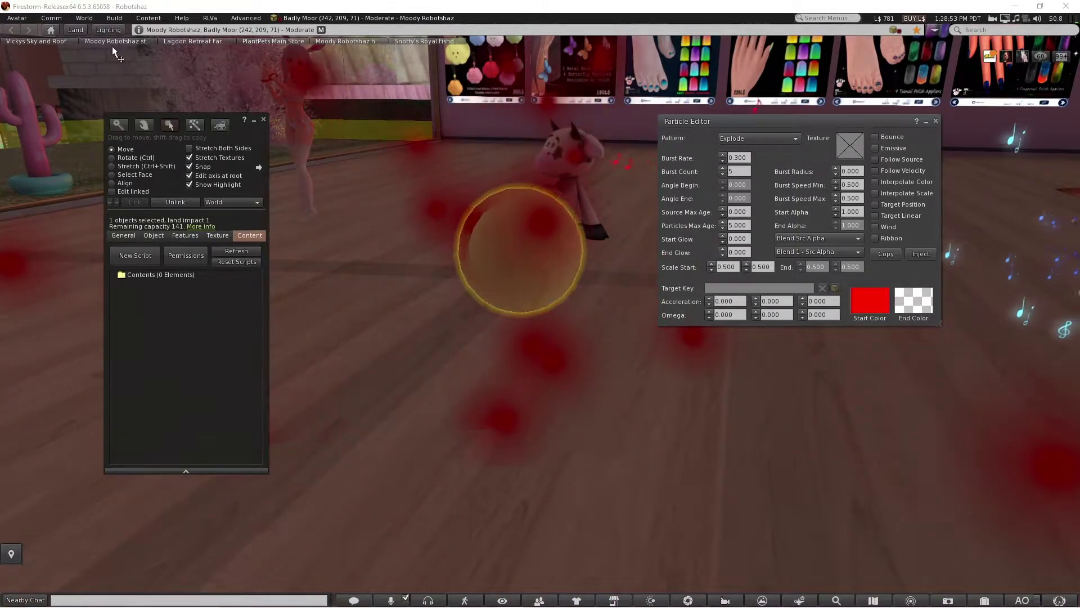
Set the particles' burst count to 3.
left_click(724, 174)
left_click(724, 175)
left_click(723, 175)
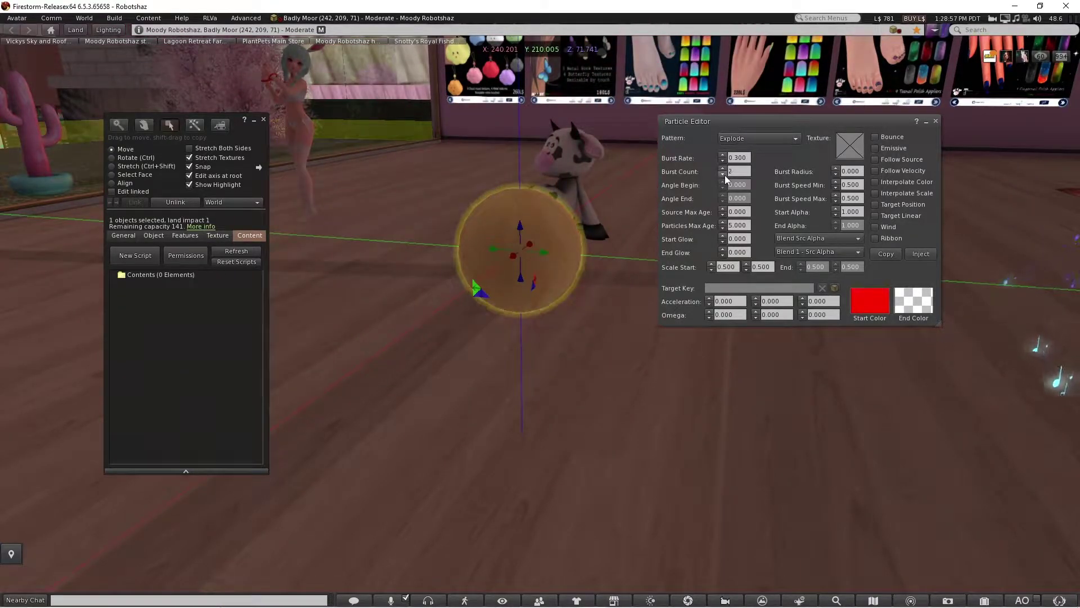
left_click(721, 168)
Move the sphere along the Y axis to about 210.043 and reopen it for editing.
mouse_move(538, 250)
left_mouse_down()
mouse_move(460, 261)
mouse_move(238, 231)
mouse_move(545, 263)
left_mouse_up()
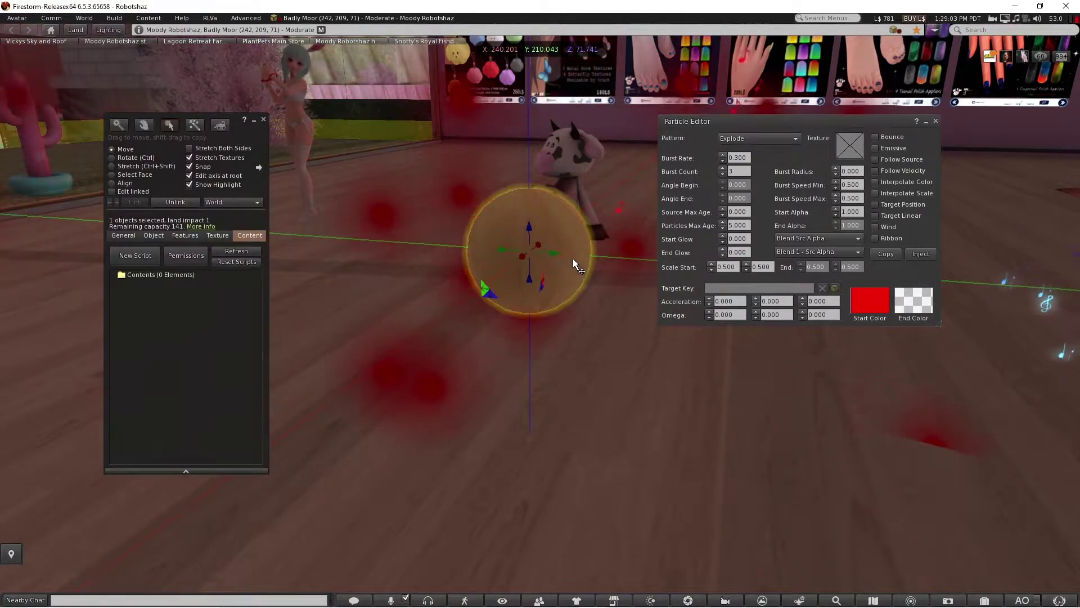
left_click_drag(551, 253, 590, 260)
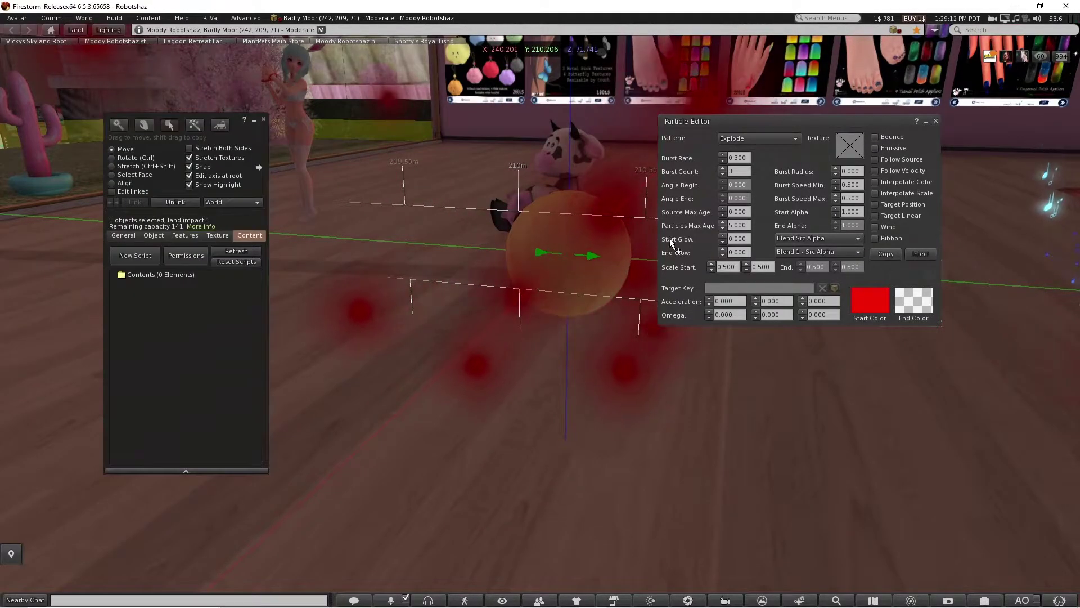
left_click(264, 121)
right_click(542, 250)
left_click(562, 271)
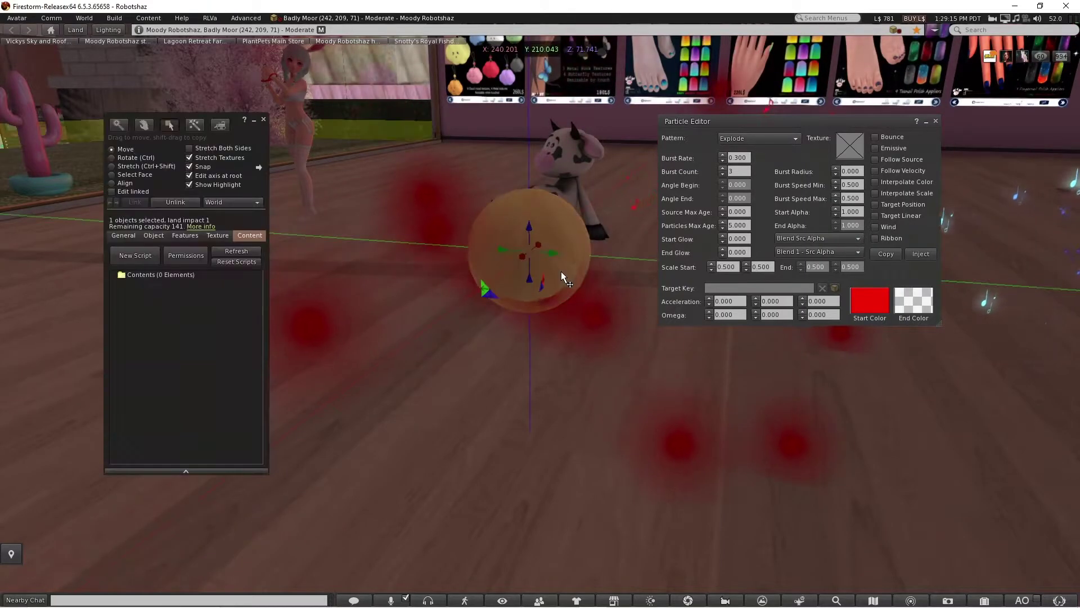
Lower the particles' maximum age to 2.700.
left_click(723, 228)
left_click(723, 228)
left_click(723, 228)
left_click(723, 227)
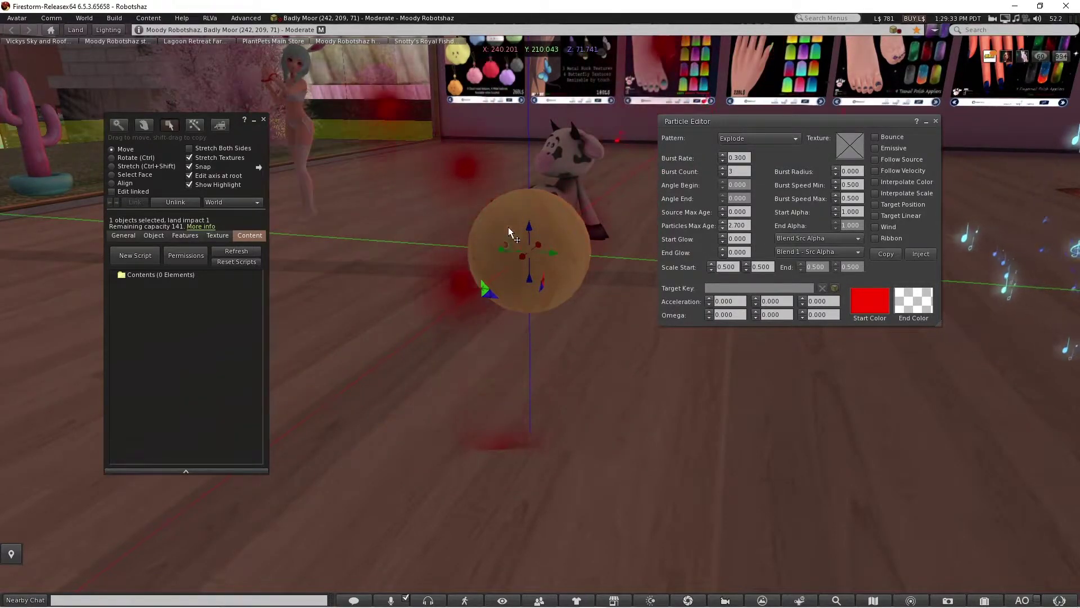
Make the particles emissive and set their end glow to 0.200.
left_click(875, 149)
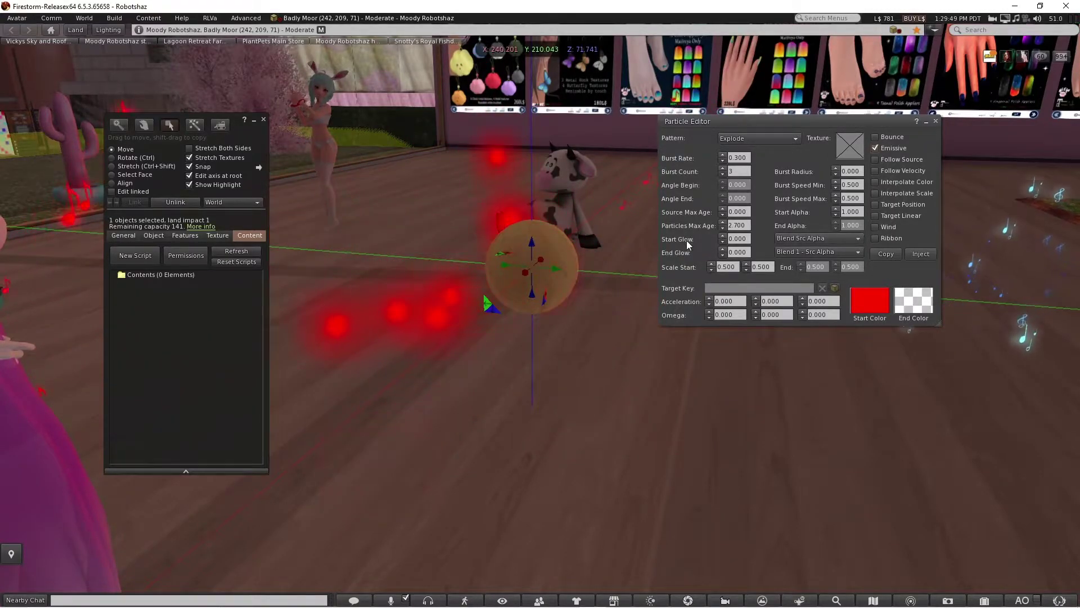
left_click(724, 249)
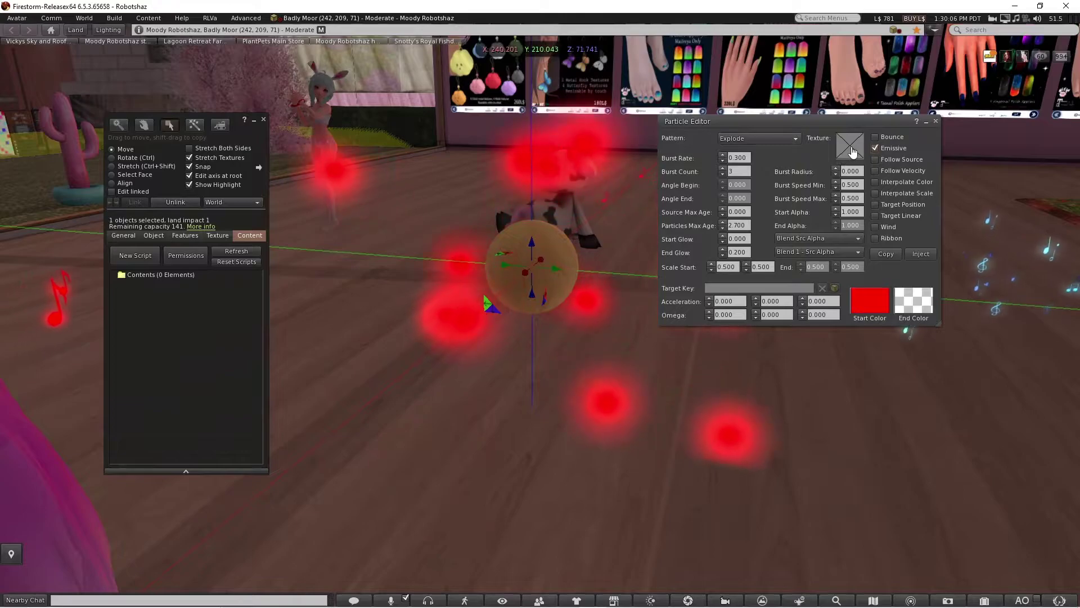
Search the inventory textures for "mus" and then "note", and apply "notes 2" as the particle texture.
left_click(851, 147)
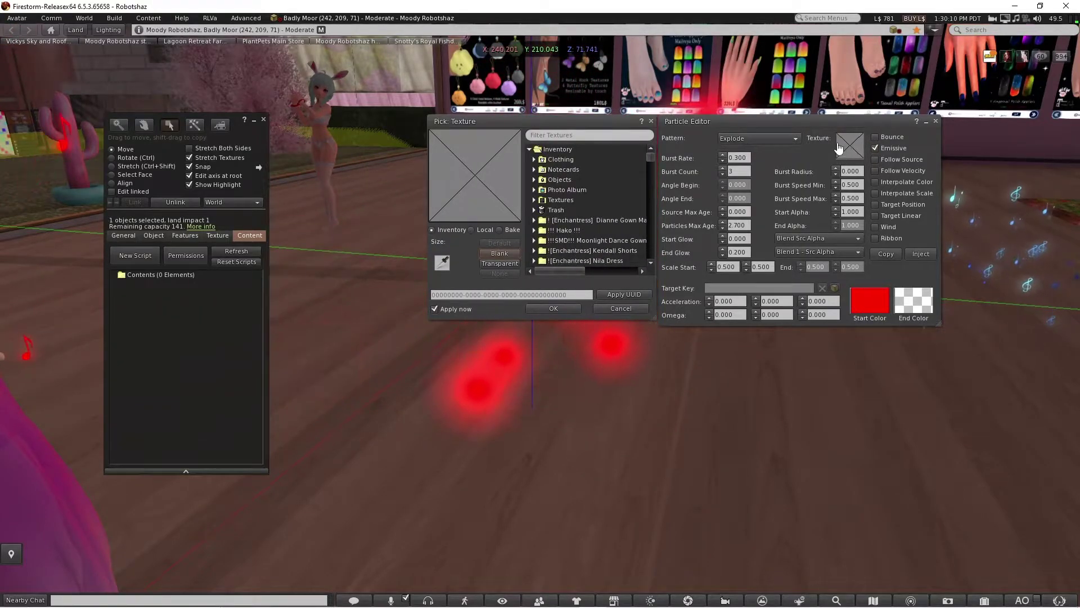
left_click(534, 201)
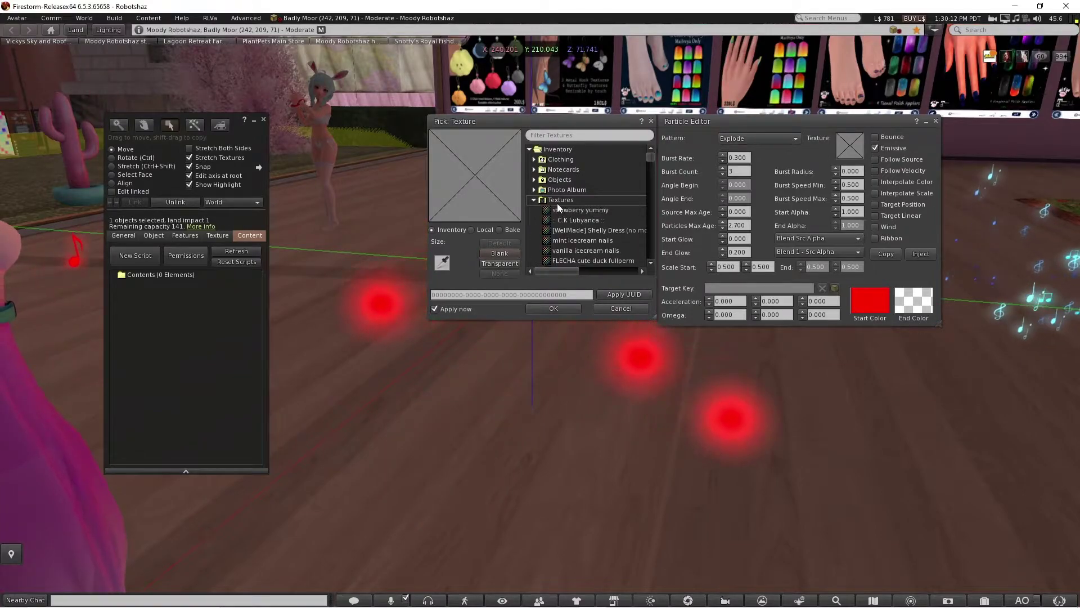
type("mus")
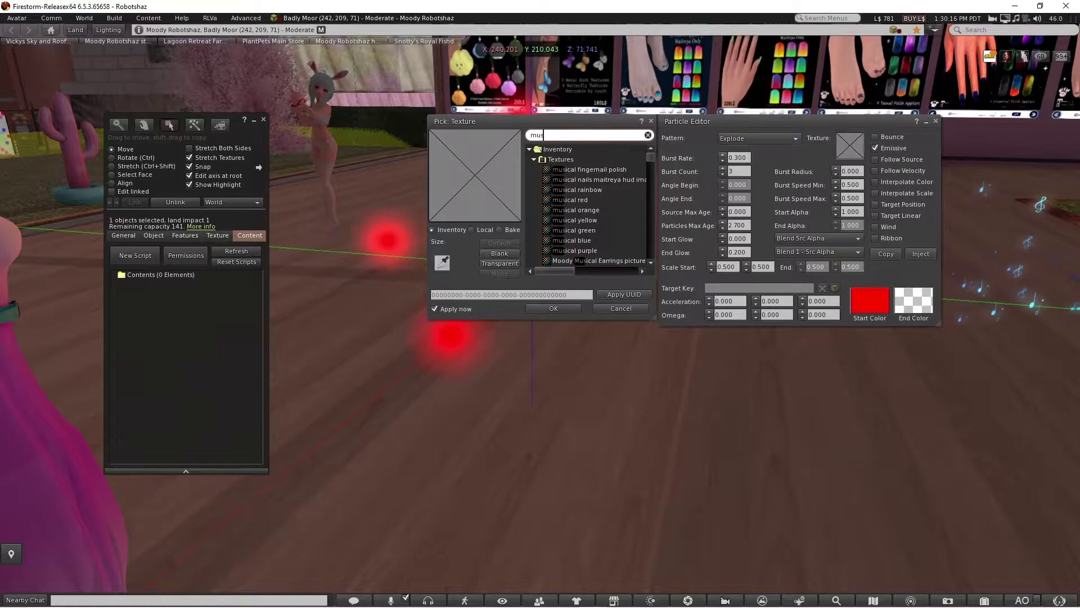
key("BackSpace")
key("BackSpace")
key("BackSpace")
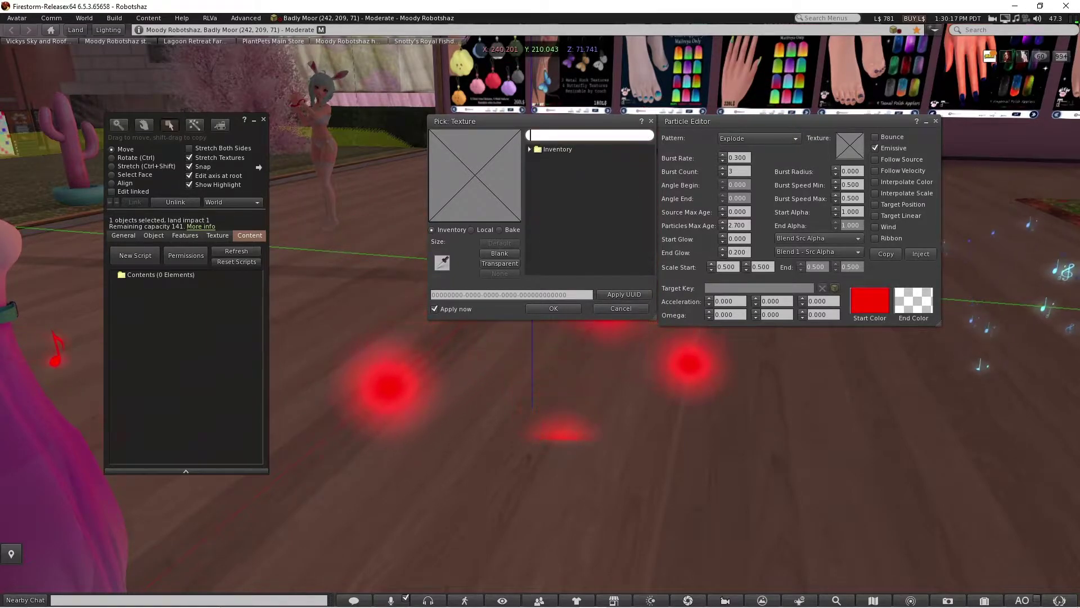
type("note")
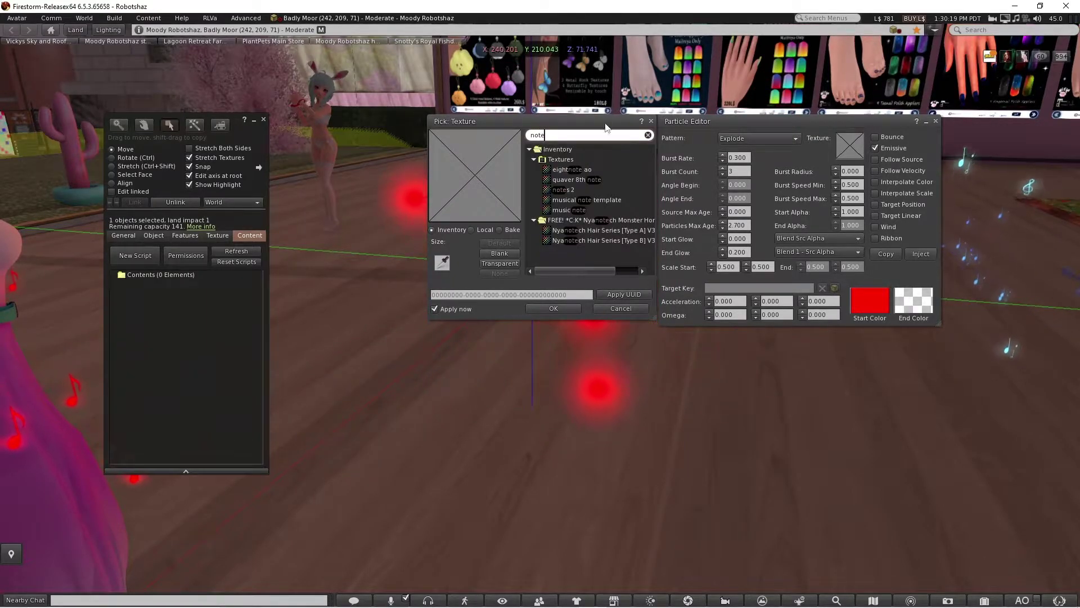
left_click(585, 191)
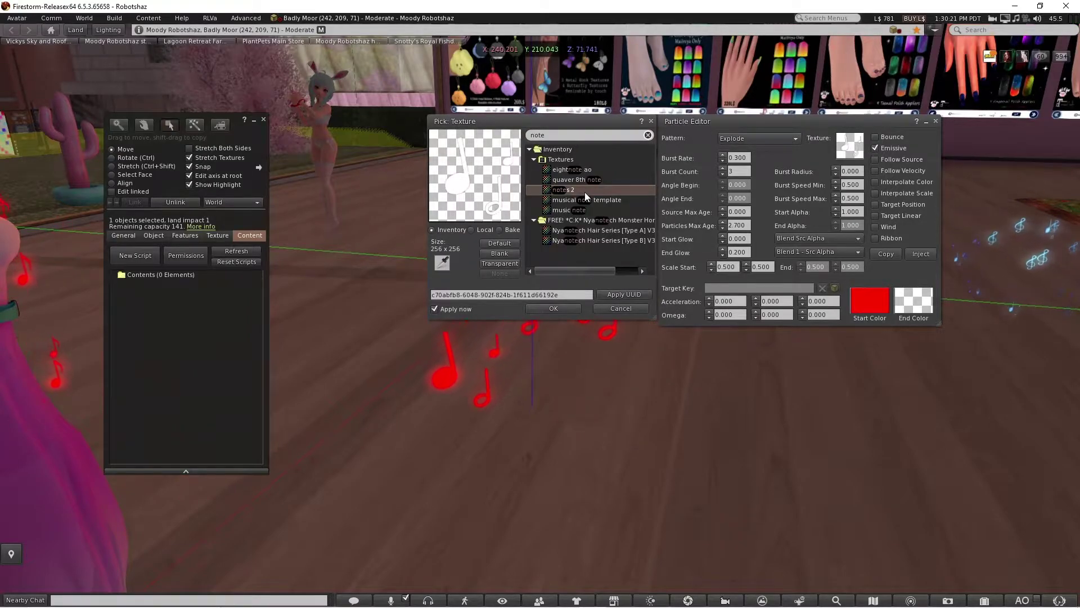
left_click_drag(566, 120, 485, 271)
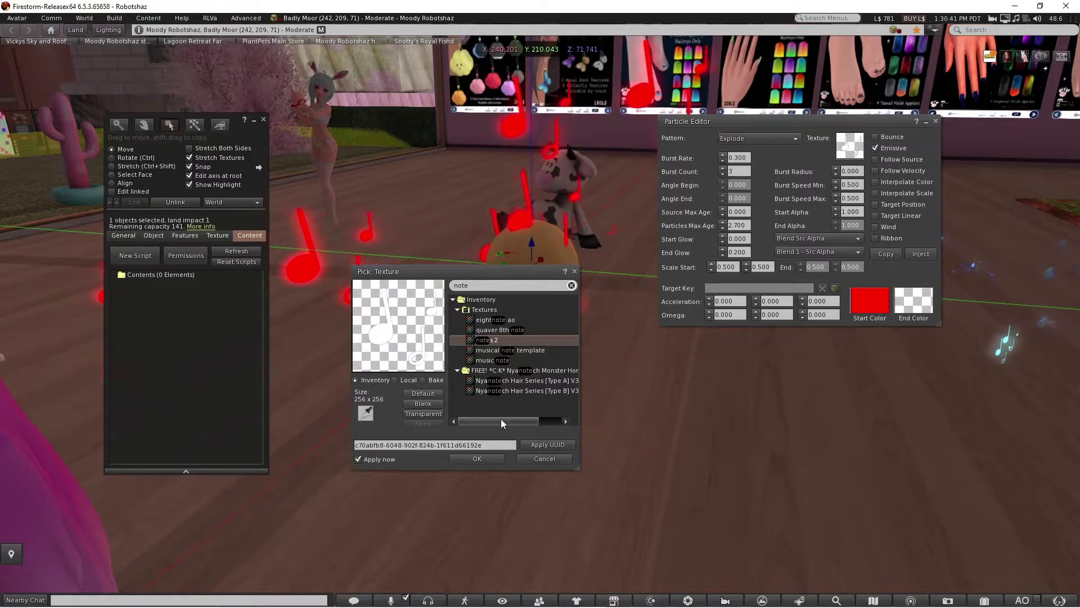
left_click(477, 458)
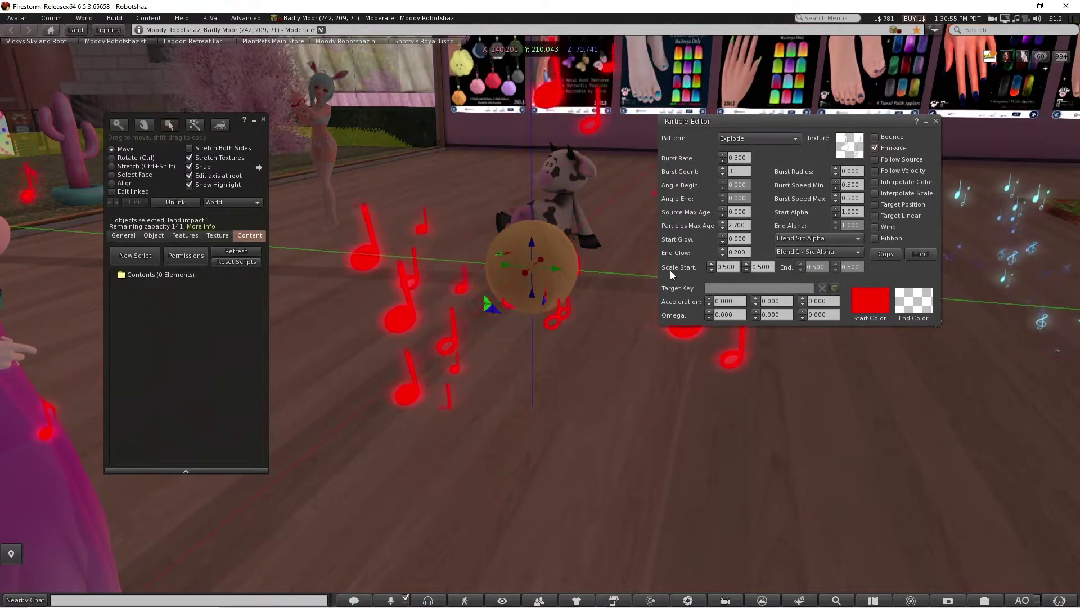
Set both start scale values of the particles to 0.050.
left_click(711, 269)
left_click(711, 269)
left_click(711, 269)
left_click(711, 270)
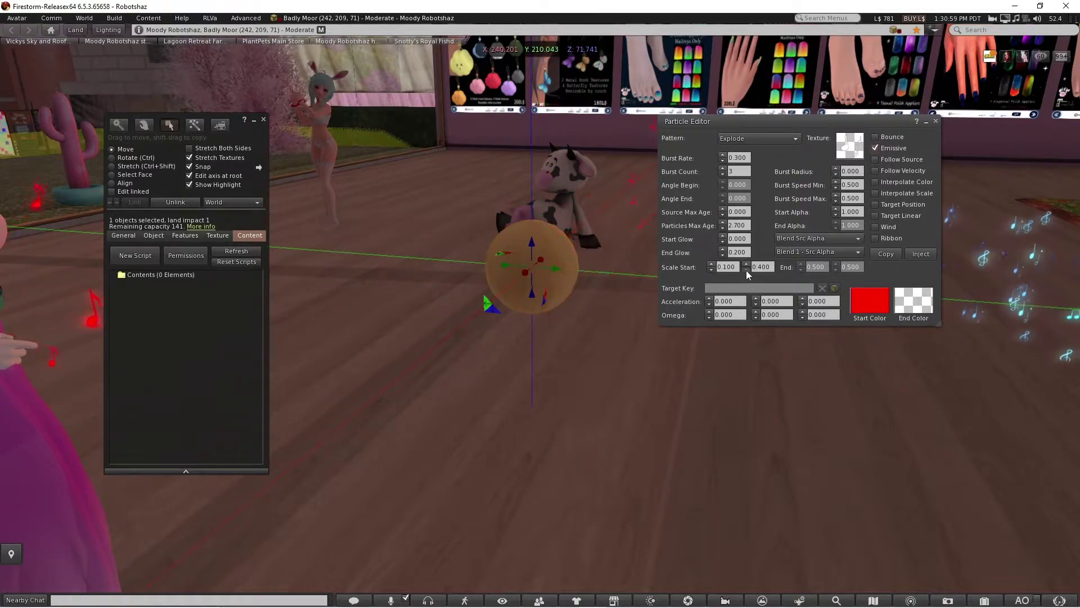
left_click(730, 266)
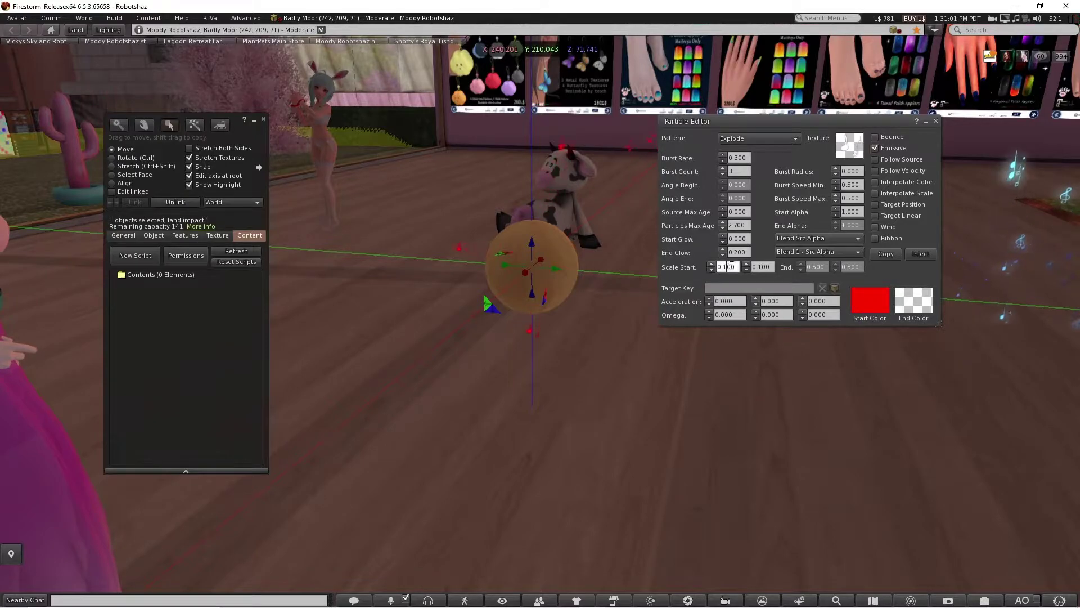
key("BackSpace")
type("0")
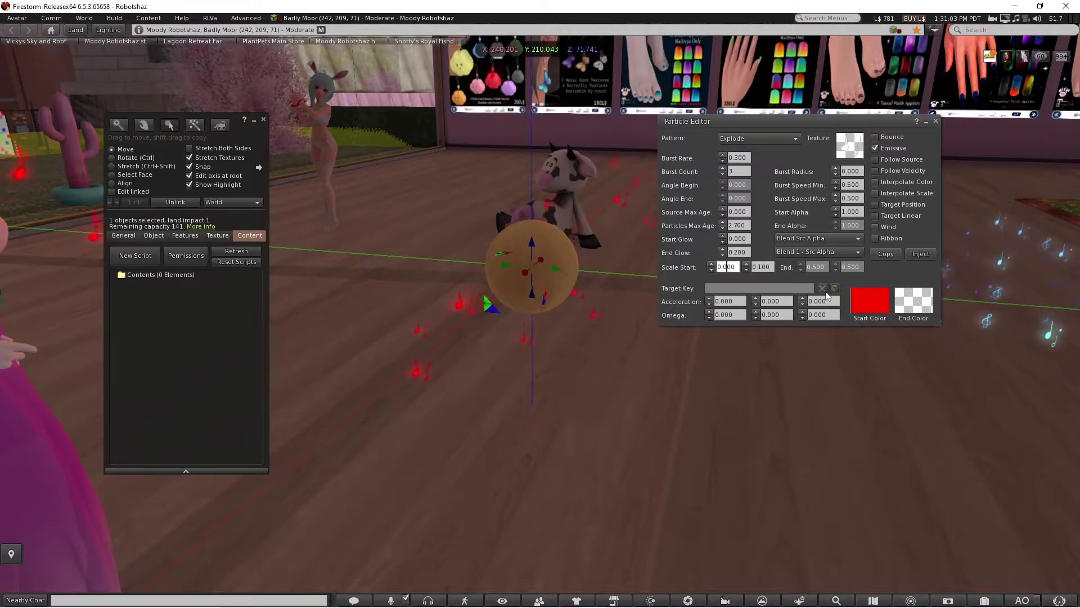
left_click(761, 266)
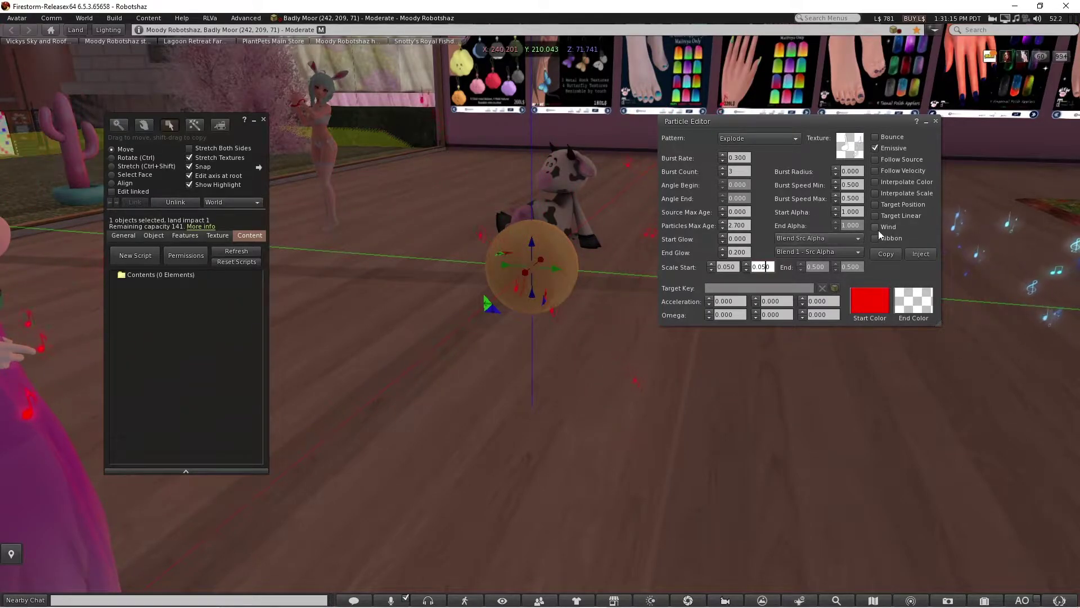
Enable scale interpolation for the particles and set both end scale values to 0.100.
left_click(875, 193)
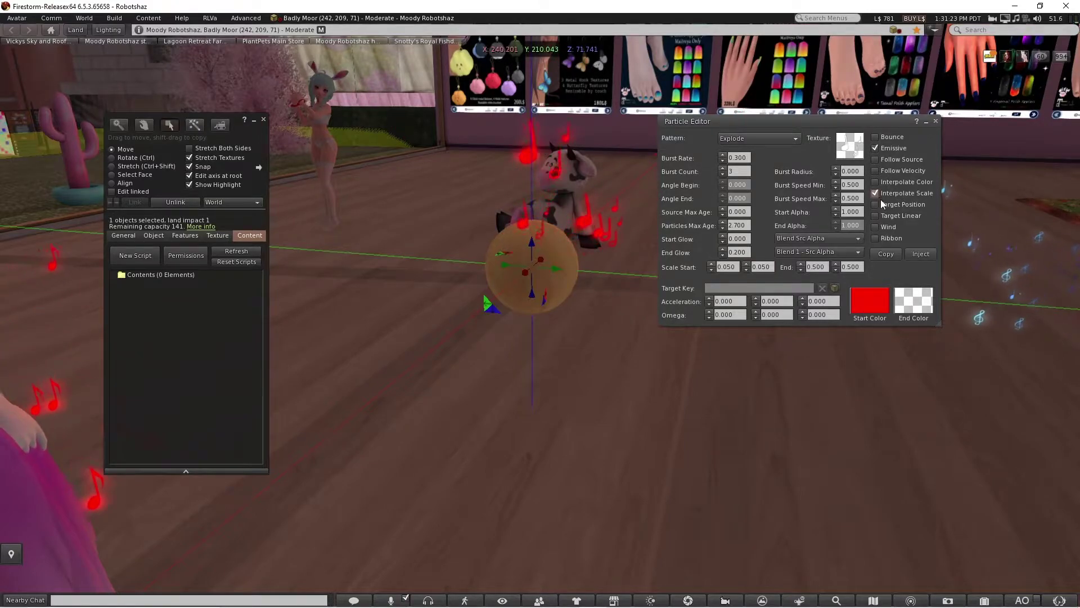
left_click(801, 269)
left_click(801, 269)
left_click(801, 270)
left_click(801, 270)
left_click(835, 269)
left_click(836, 269)
left_click(836, 269)
left_click(836, 270)
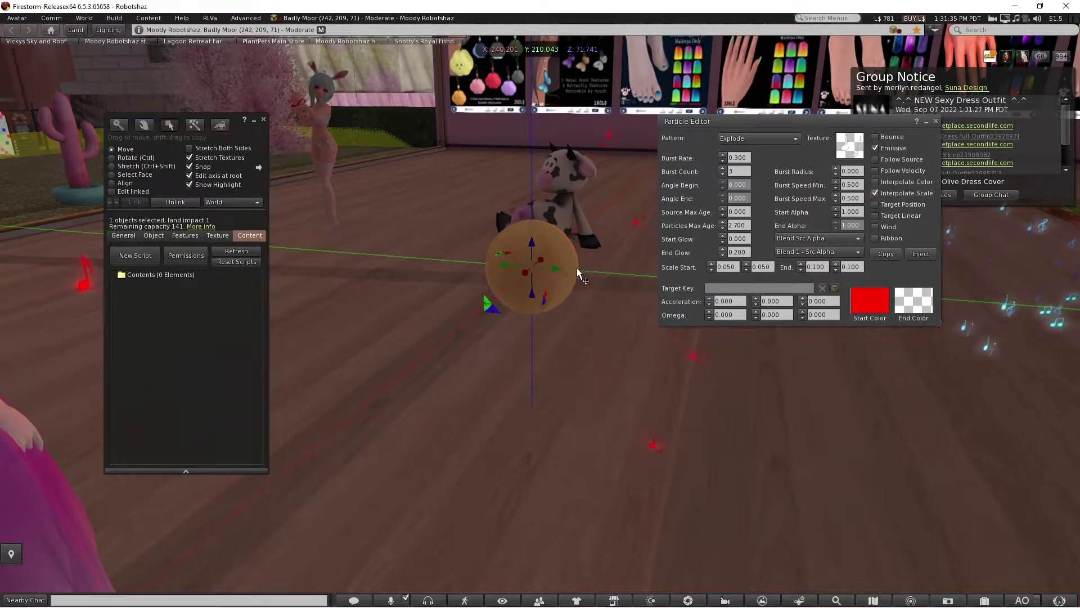
Try a value of 0.150 for the second end scale dimension of the particles.
scroll(578, 282, "up", 5)
scroll(579, 281, "down", 4)
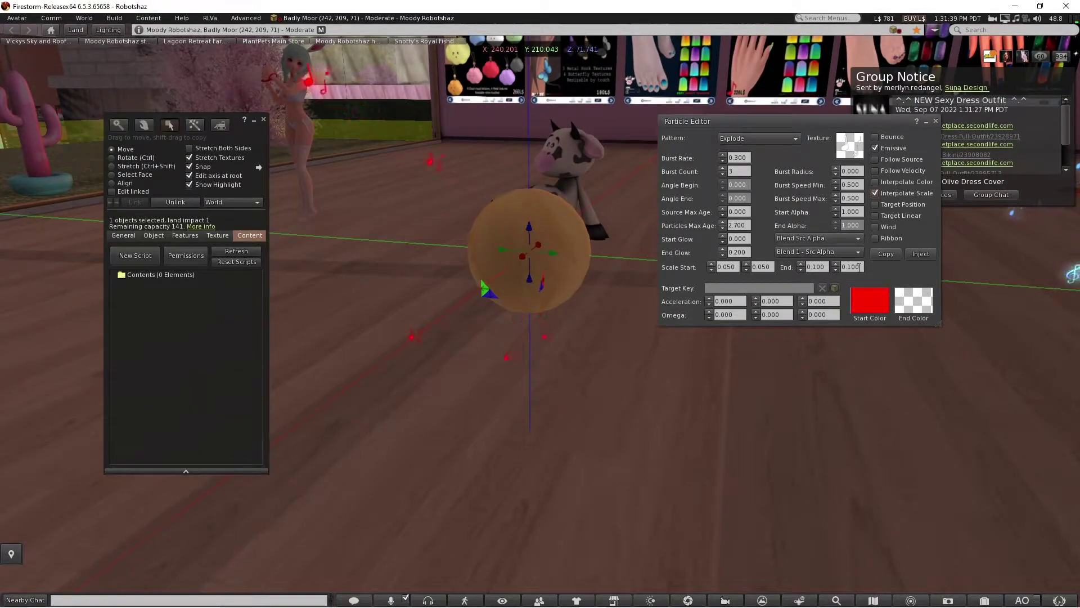
key("BackSpace")
type("5")
left_click(820, 266)
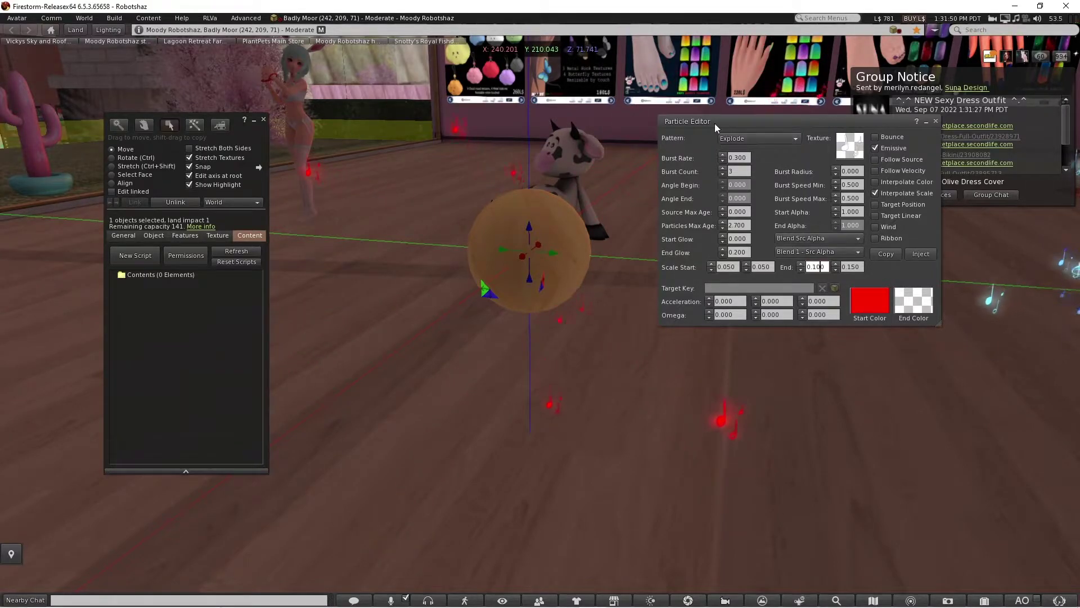
Set the second end scale value to 0.200 and both the minimum and maximum burst speeds to 0.300.
left_click_drag(714, 123, 764, 209)
scroll(495, 246, "up", 3)
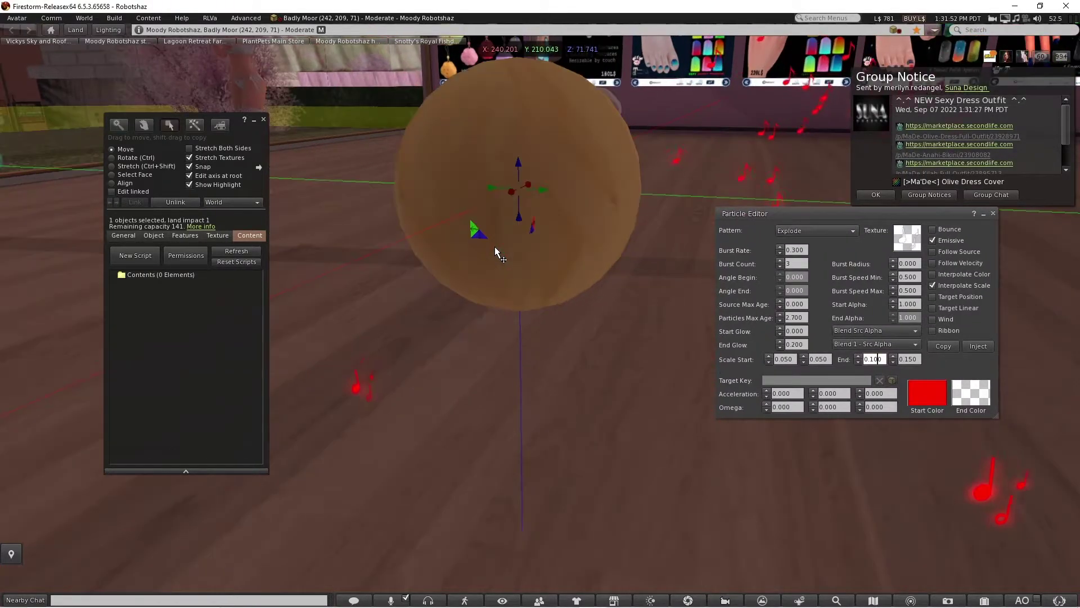
scroll(523, 267, "down", 2)
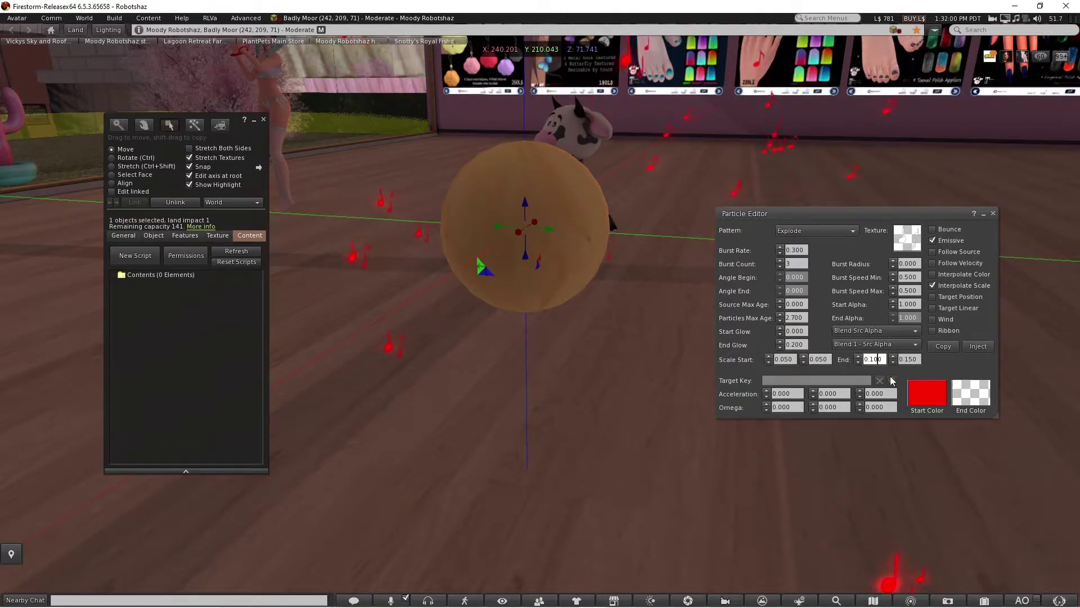
left_click(908, 359)
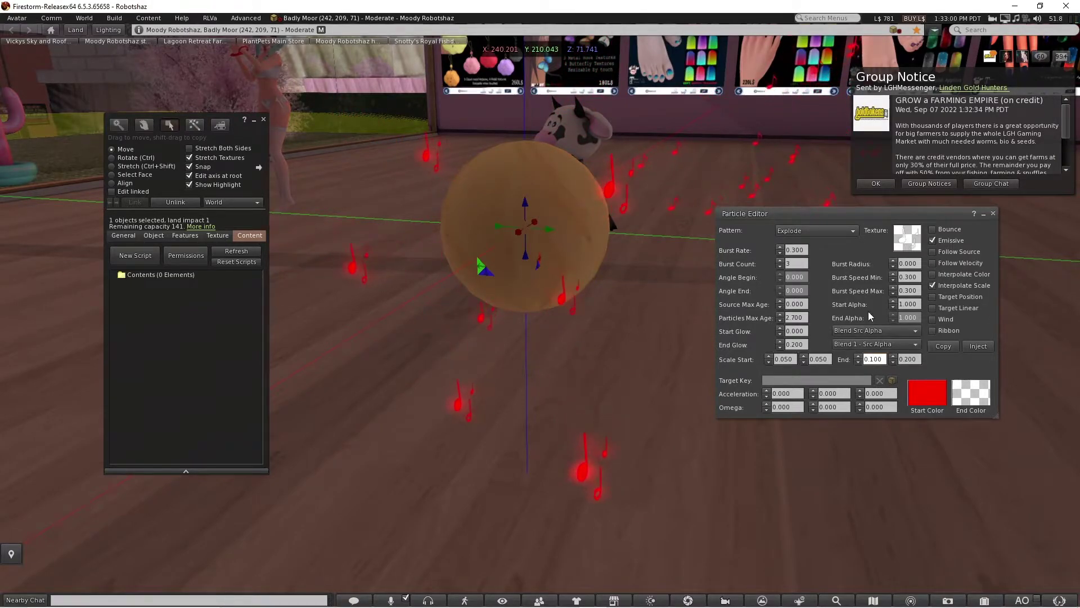
Enable color interpolation and set the particles' end color to turquoise, RGB 39, 242, 228.
left_click(932, 275)
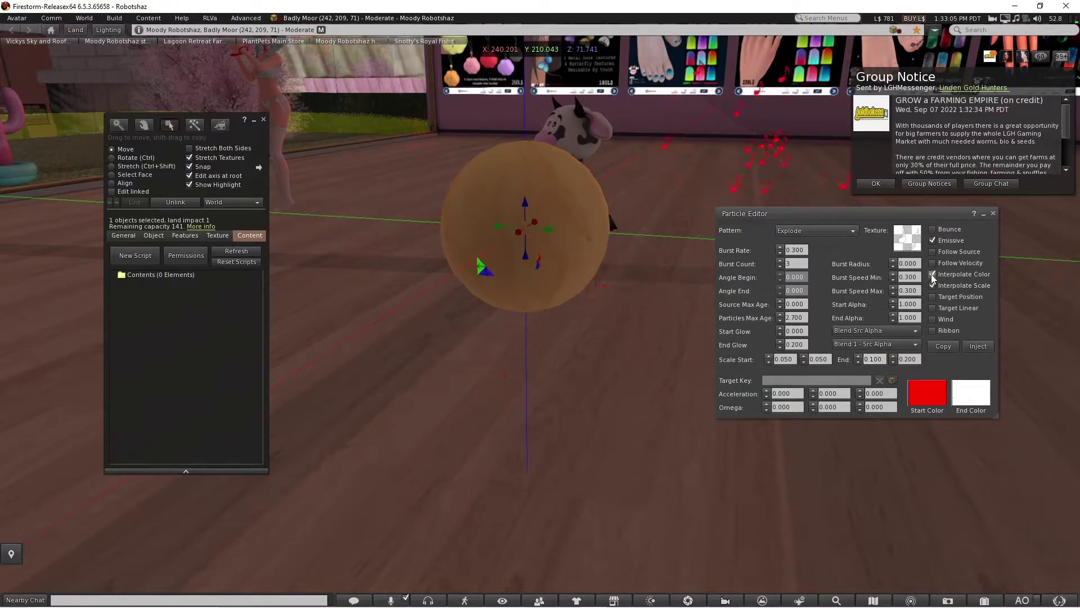
left_click(971, 394)
left_click(630, 226)
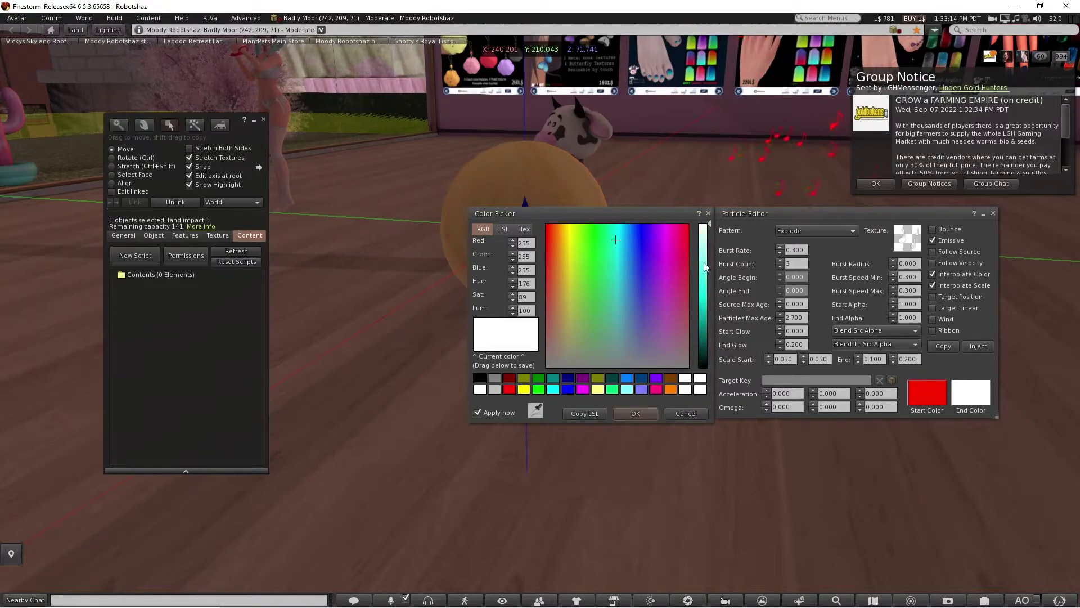
left_click_drag(707, 227, 702, 297)
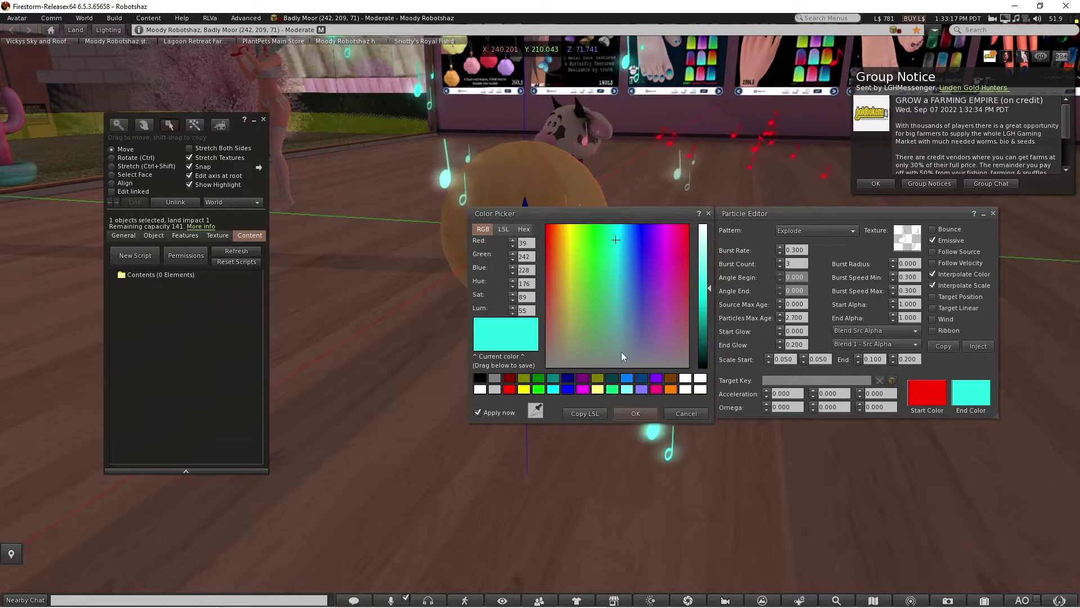
left_click(636, 413)
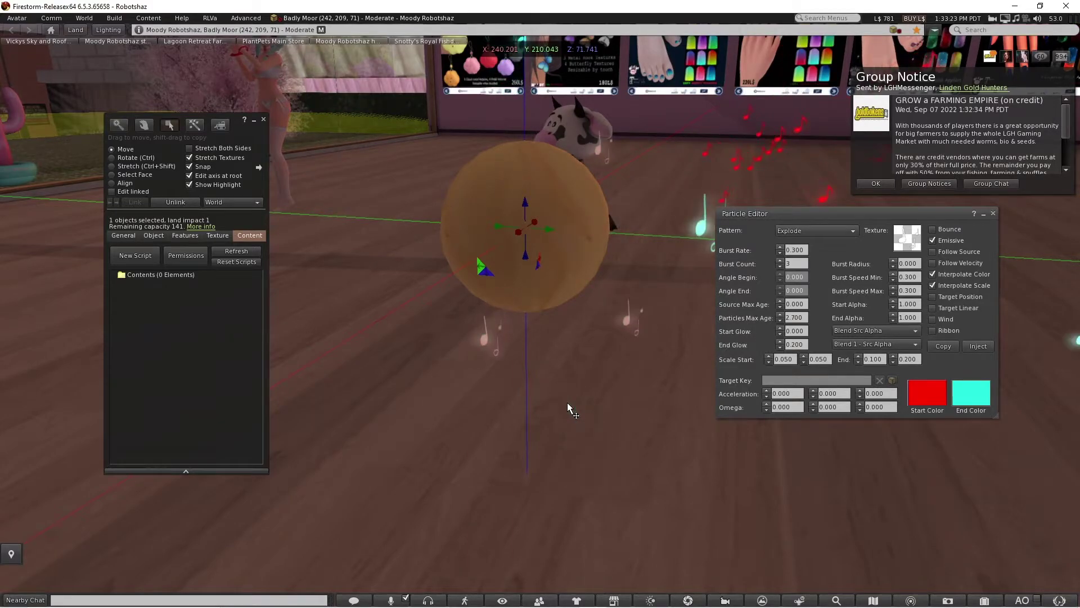
left_click(970, 392)
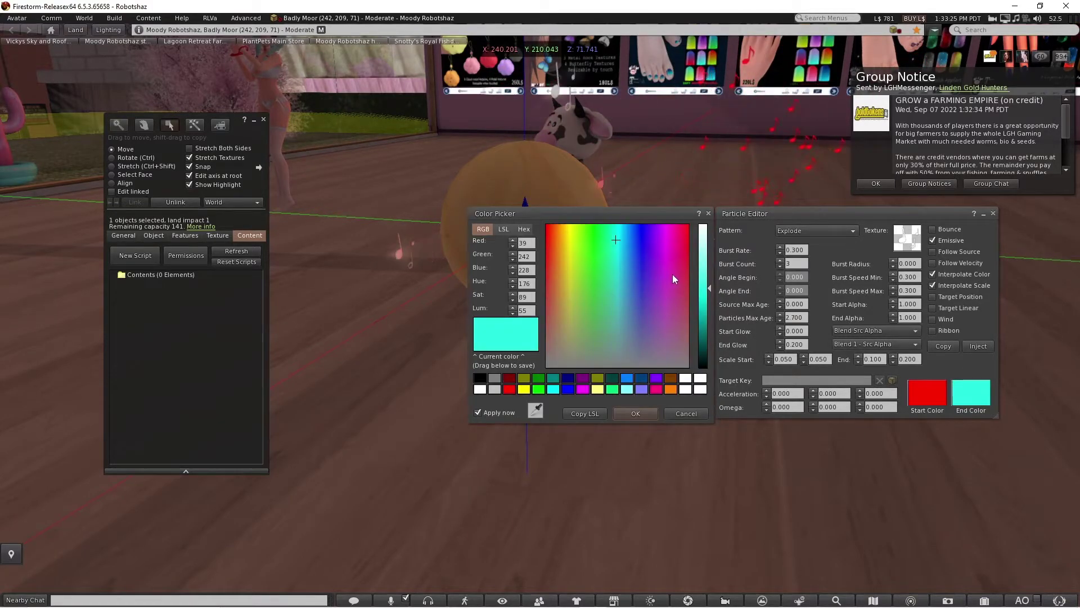
left_click_drag(707, 273, 701, 212)
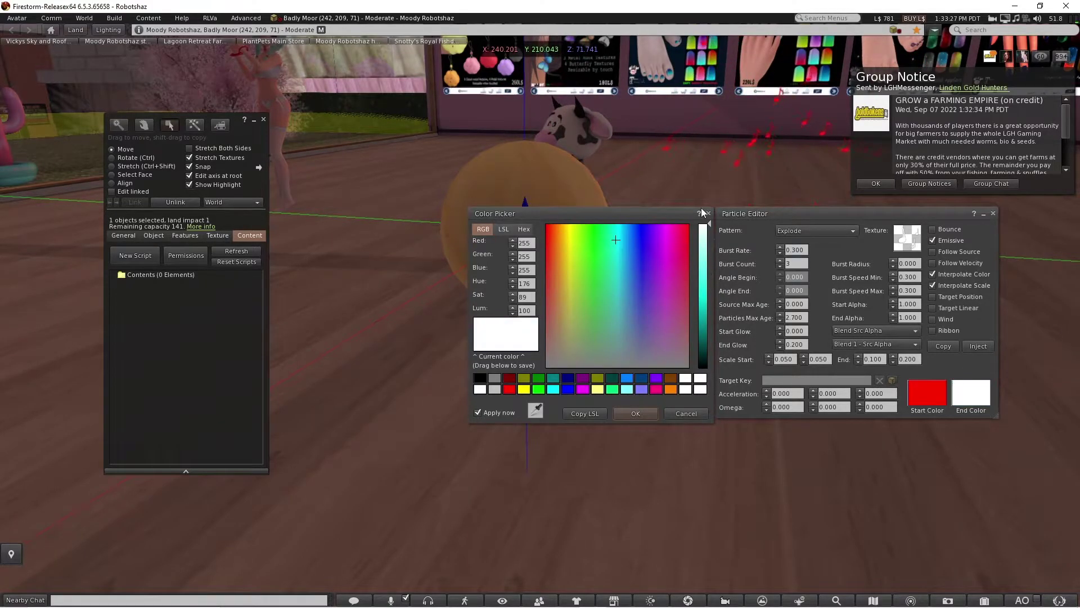
left_click(700, 413)
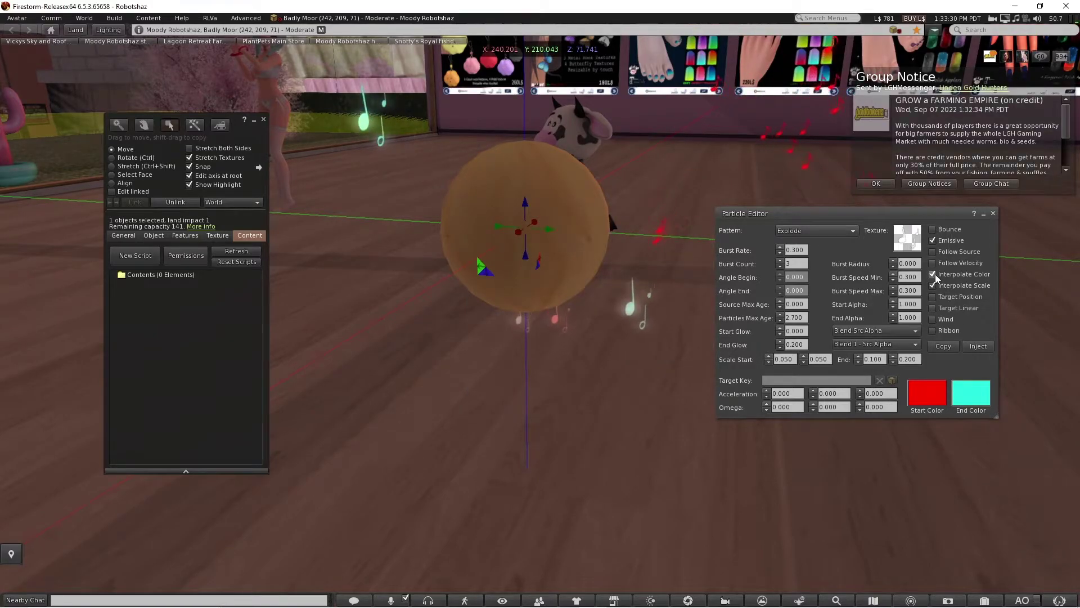
Turn off color interpolation for the particles and nudge the sphere along the Y axis to about 210.107.
left_click(933, 274)
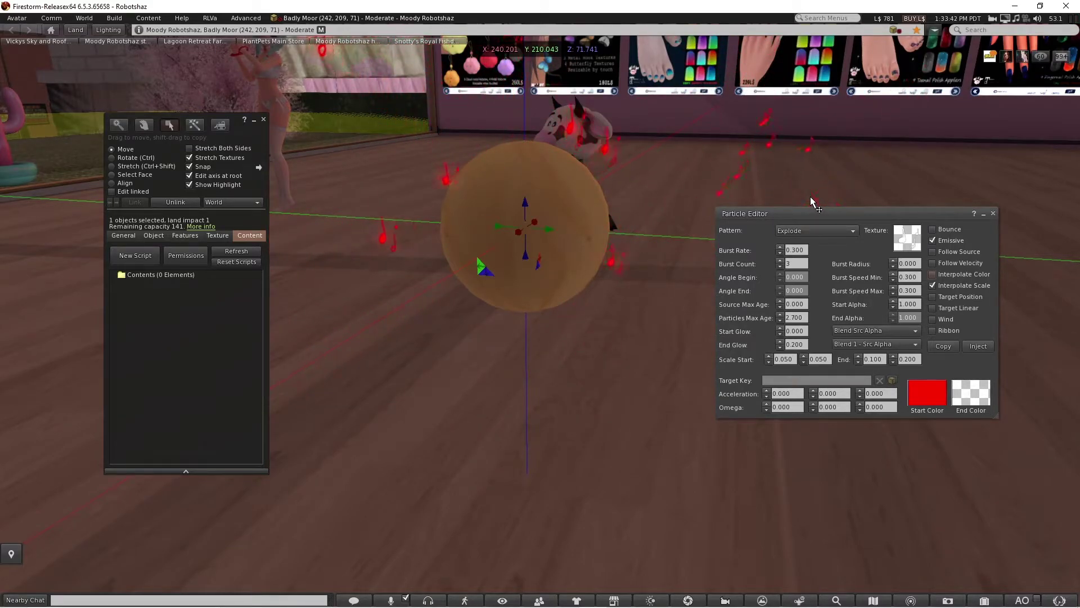
mouse_move(560, 233)
left_mouse_down()
mouse_move(744, 232)
mouse_move(201, 197)
mouse_move(568, 241)
left_mouse_up()
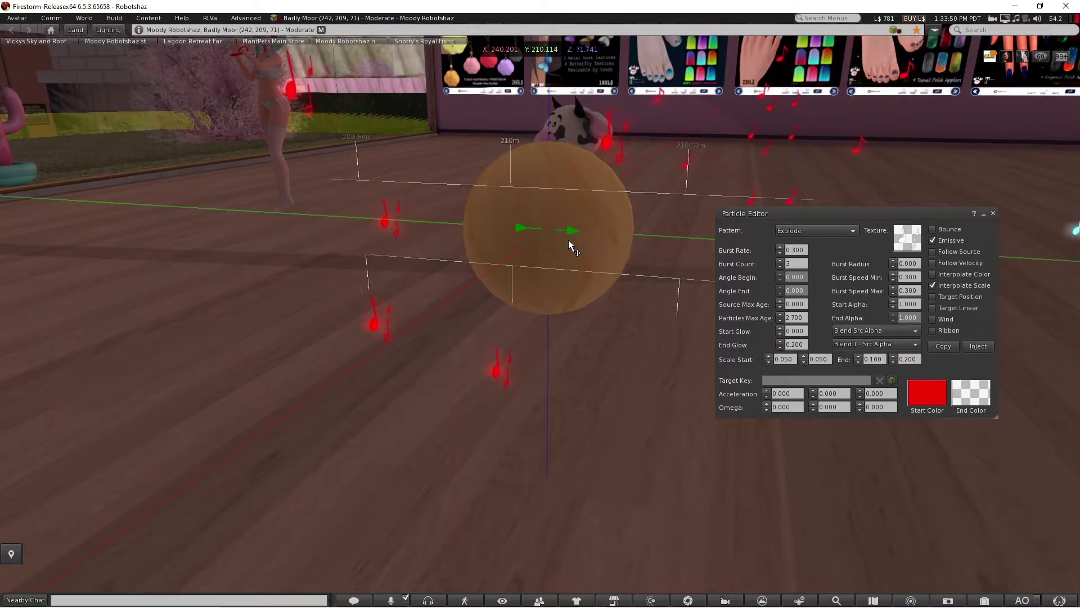
left_click_drag(568, 240, 565, 238)
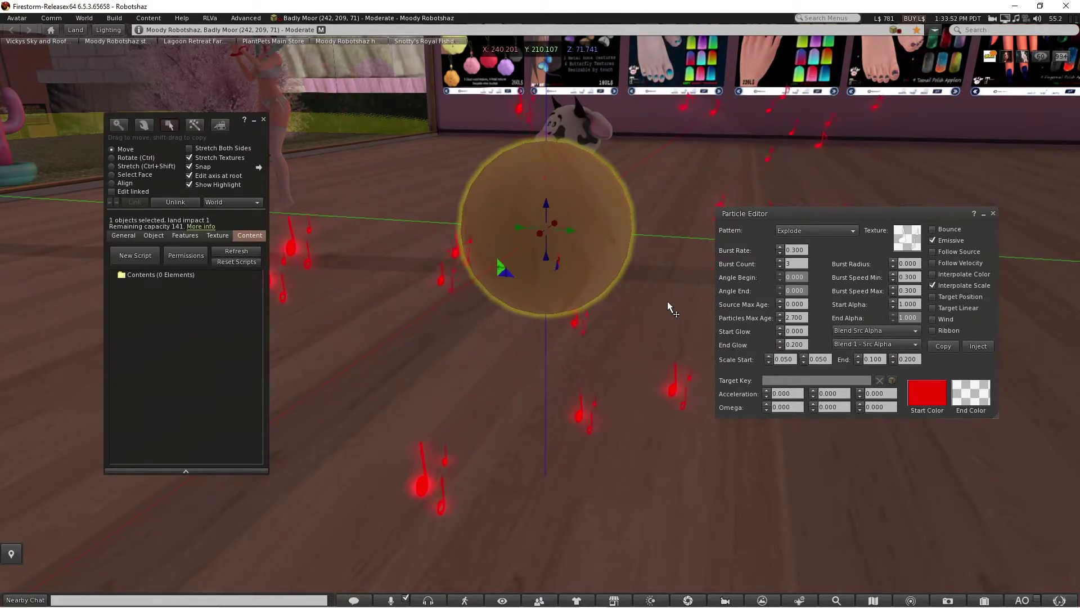
Inject the particle script into the sphere and remove the next owner's Transfer and Modify permissions from the script.
left_click(978, 346)
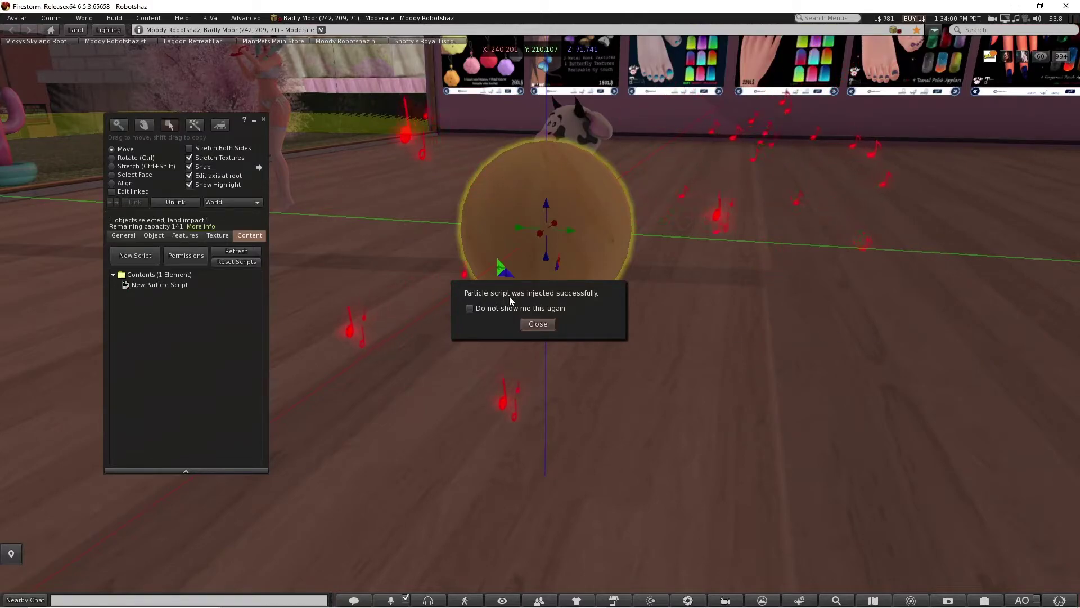
left_click(538, 324)
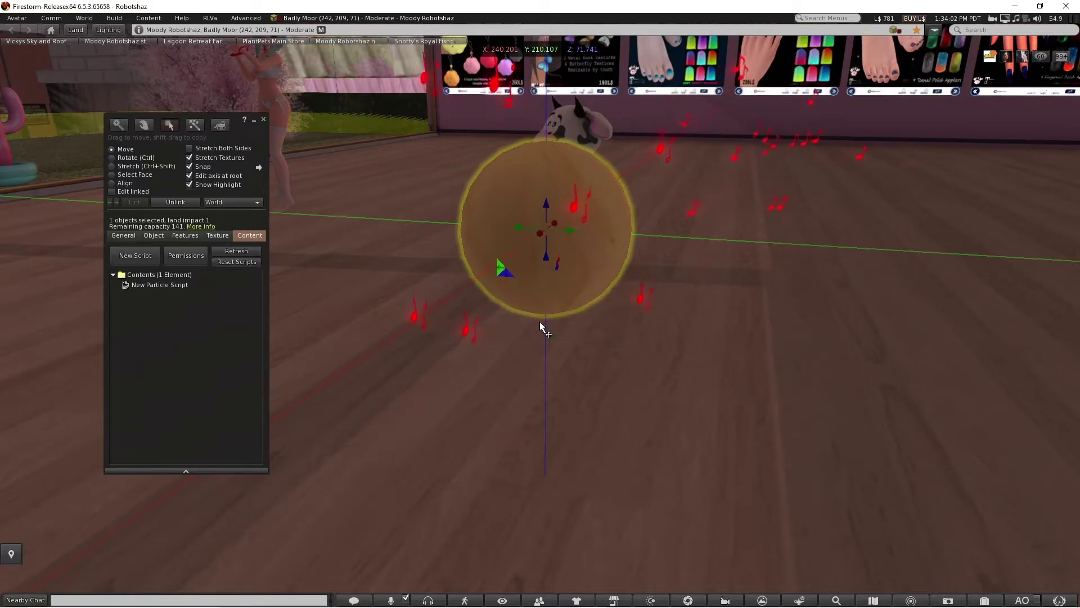
right_click(181, 286)
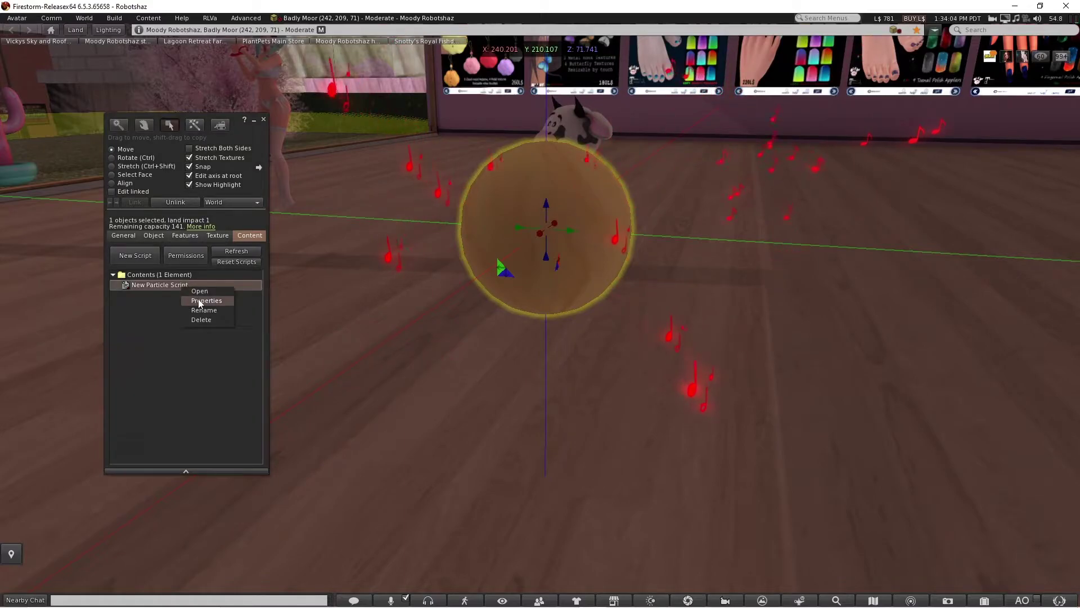
left_click(198, 300)
left_click(295, 398)
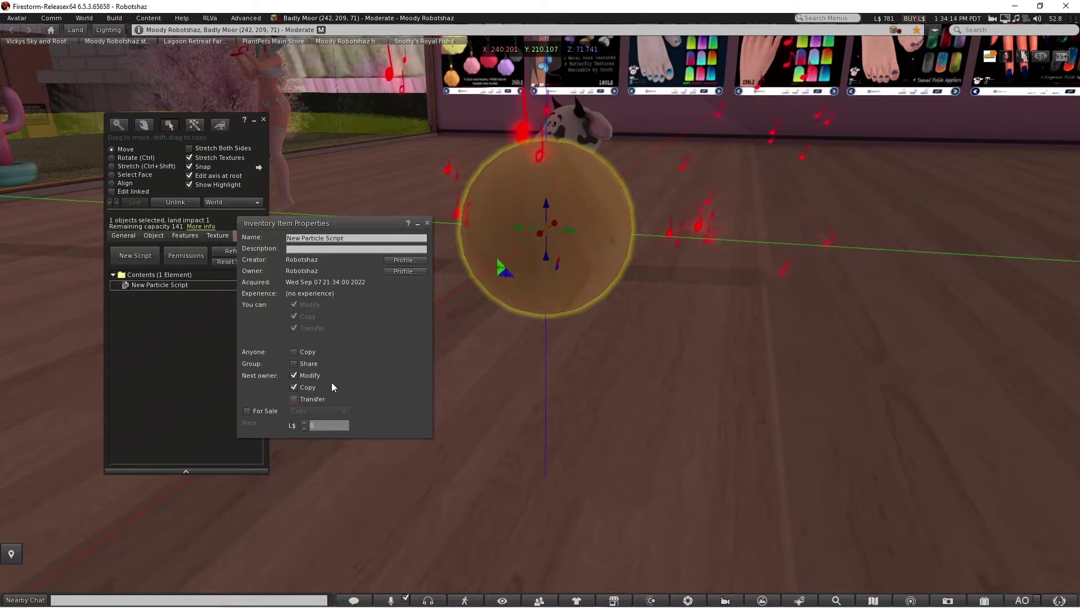
left_click(293, 375)
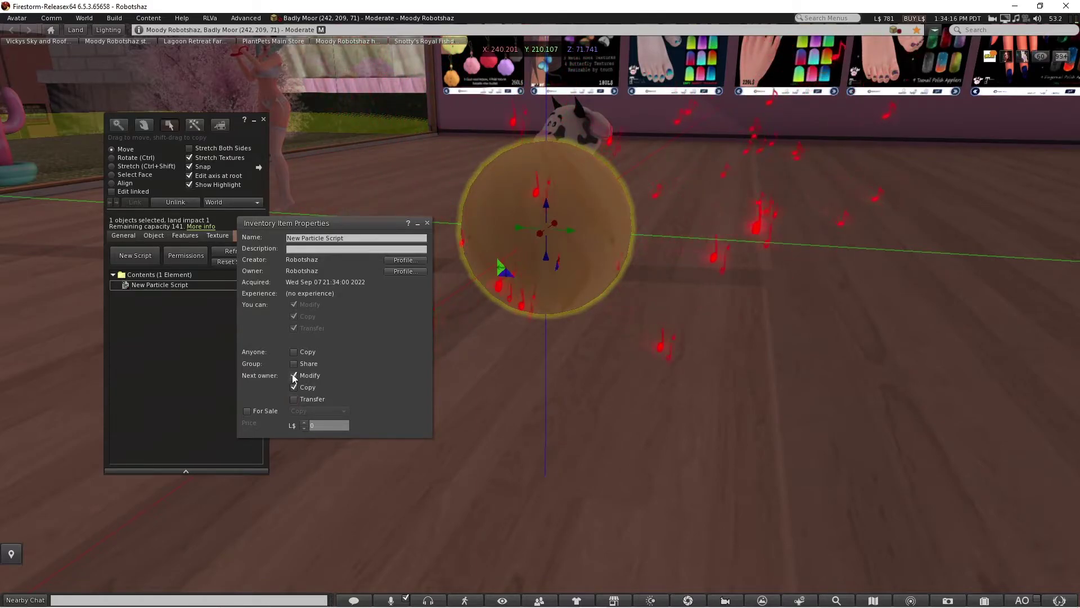
left_click(427, 223)
Rename the sphere "red particle aura" and let the next owner copy but not transfer it.
left_click(123, 236)
left_click(220, 249)
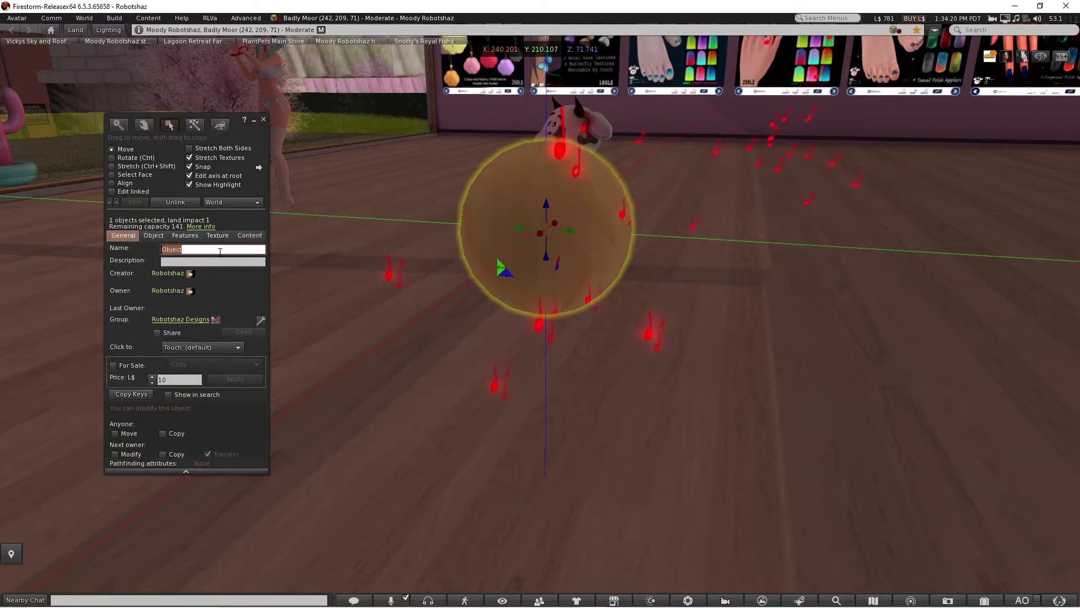
key("BackSpace")
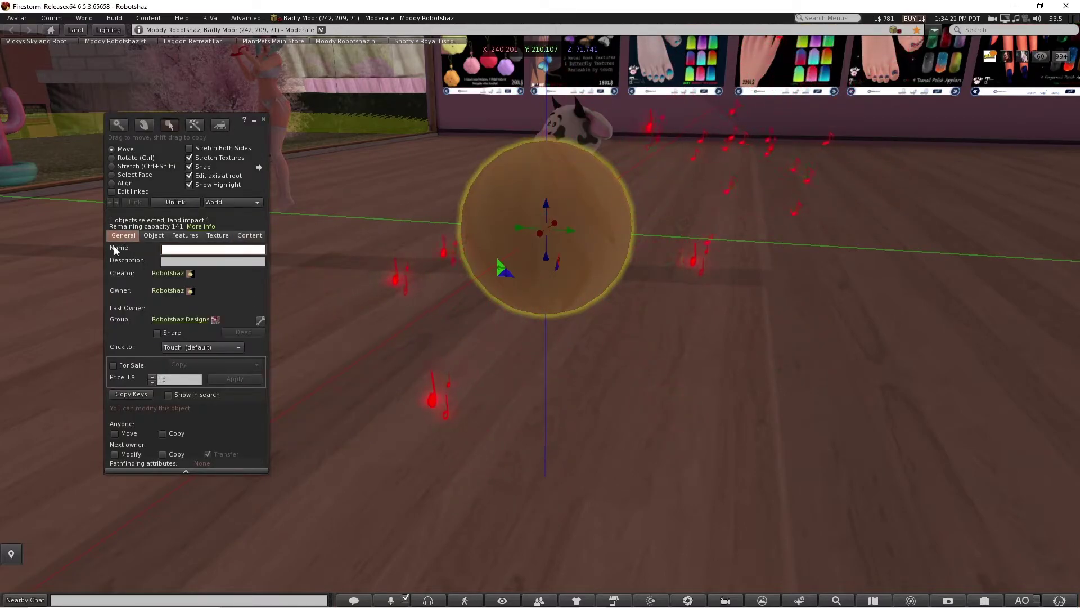
type("r")
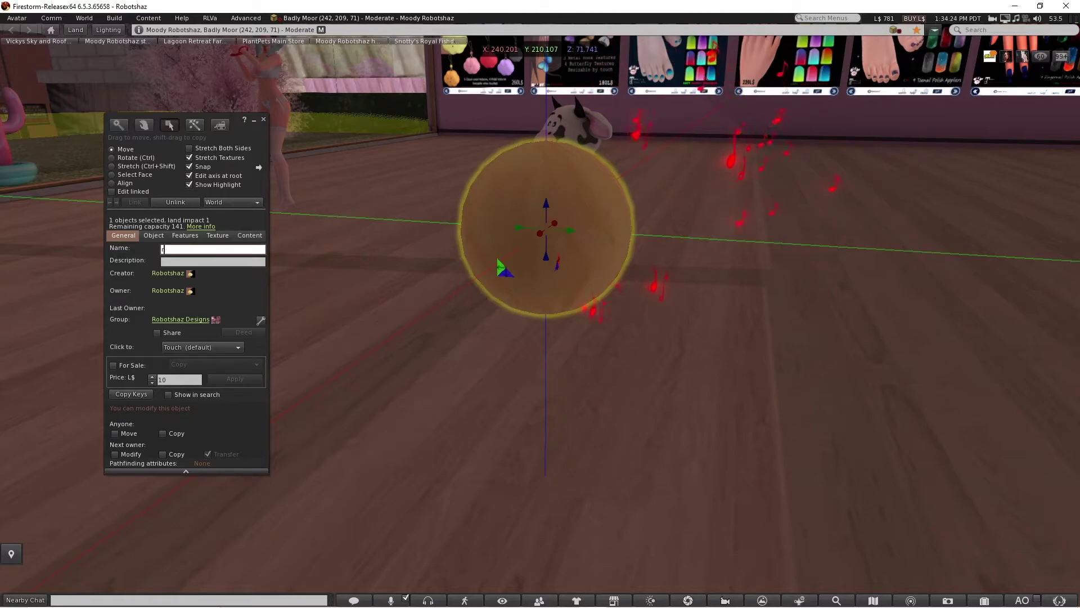
type("ed particle aura")
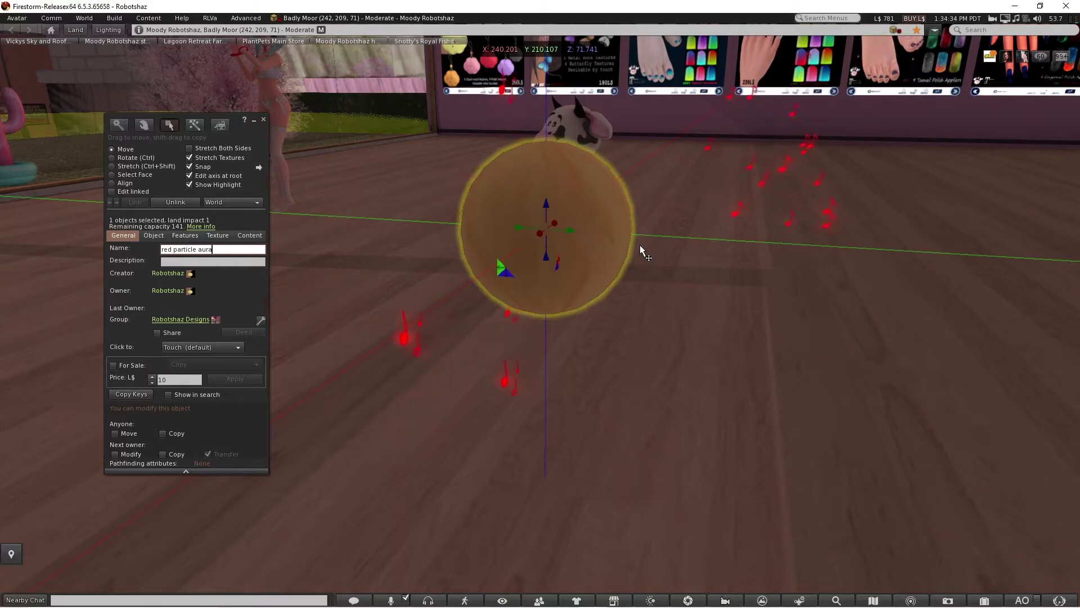
left_click(163, 454)
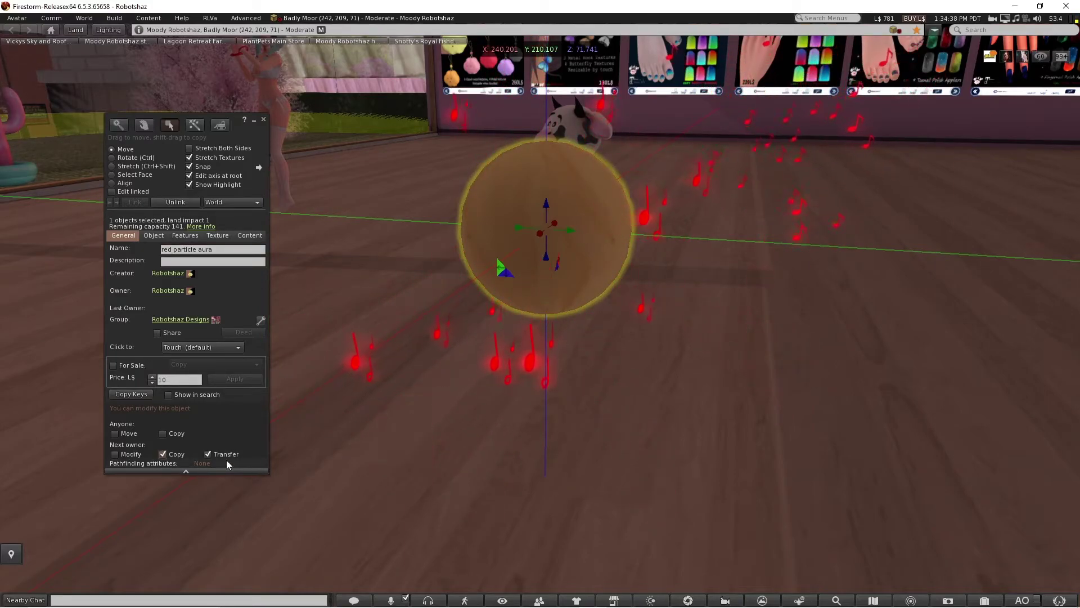
left_click(208, 454)
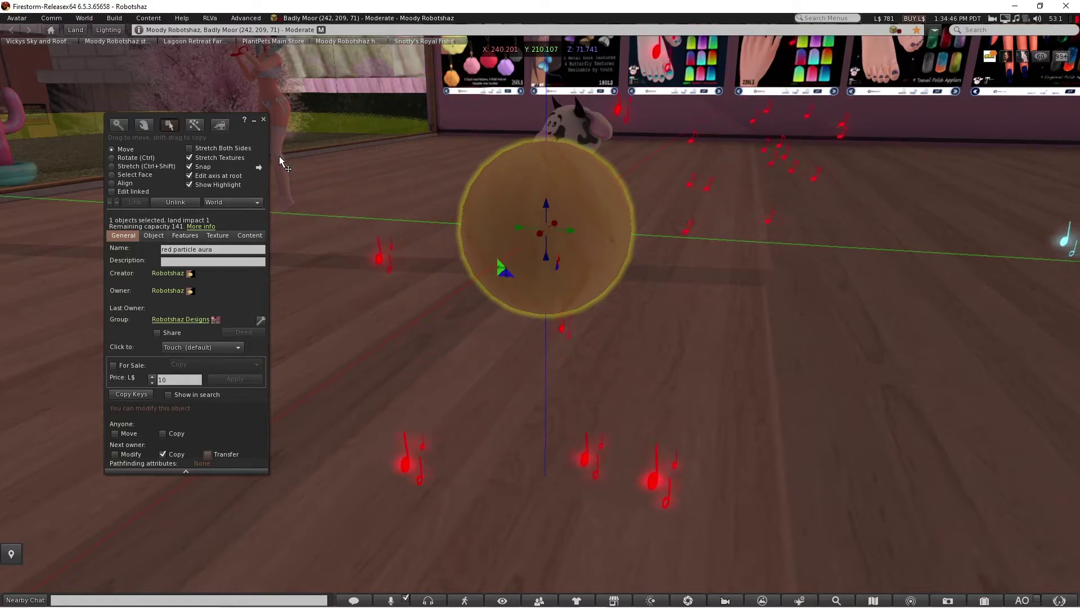
Finish editing the sphere and take it into the inventory.
left_click(262, 119)
right_click(539, 225)
left_click(514, 222)
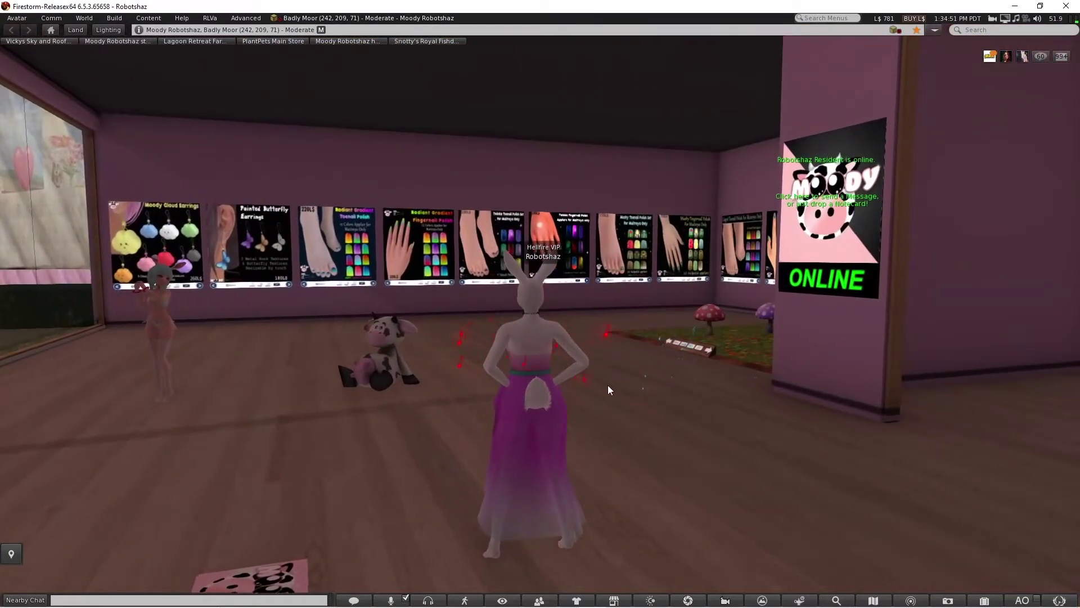
Find the worn "Red musical eighth note aura(Moody)" in the inventory and detach it from the avatar.
left_click_drag(544, 363, 984, 565, "alt")
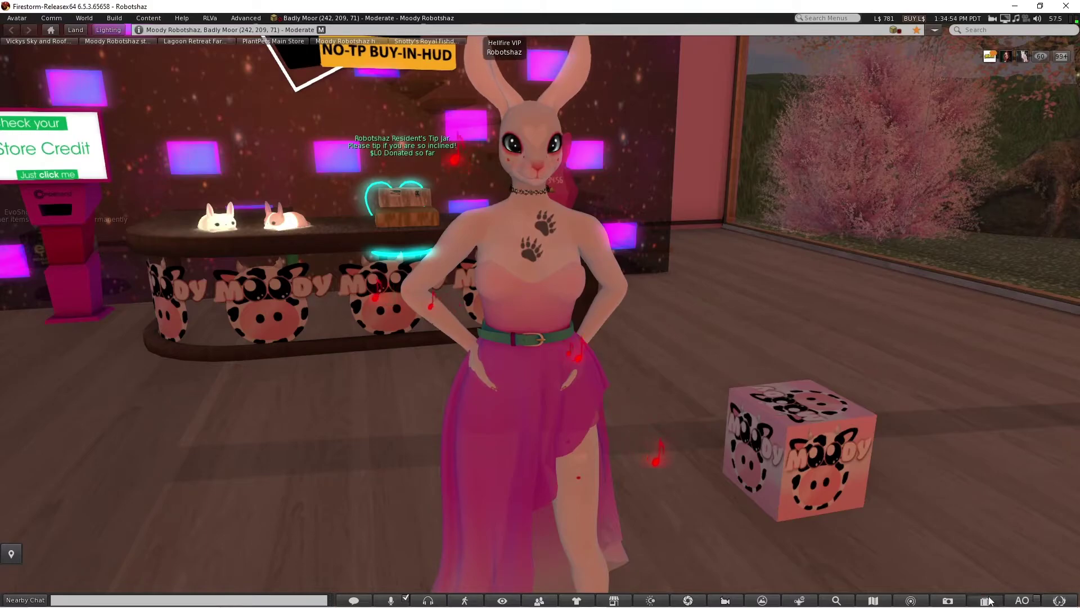
left_click(986, 600)
left_click_drag(644, 445, 823, 155)
left_click(825, 197)
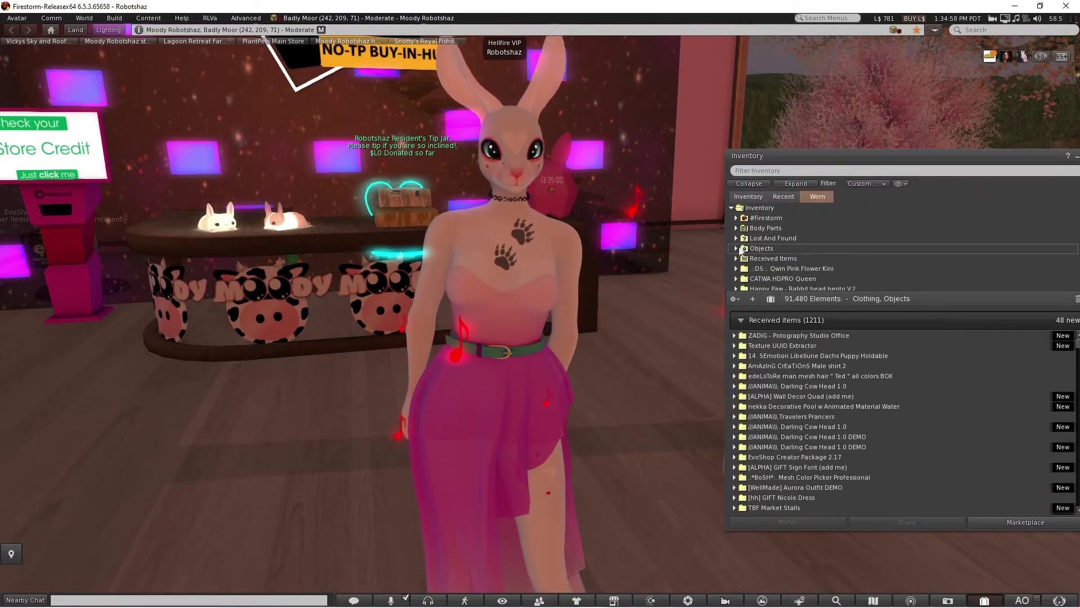
right_click(802, 260)
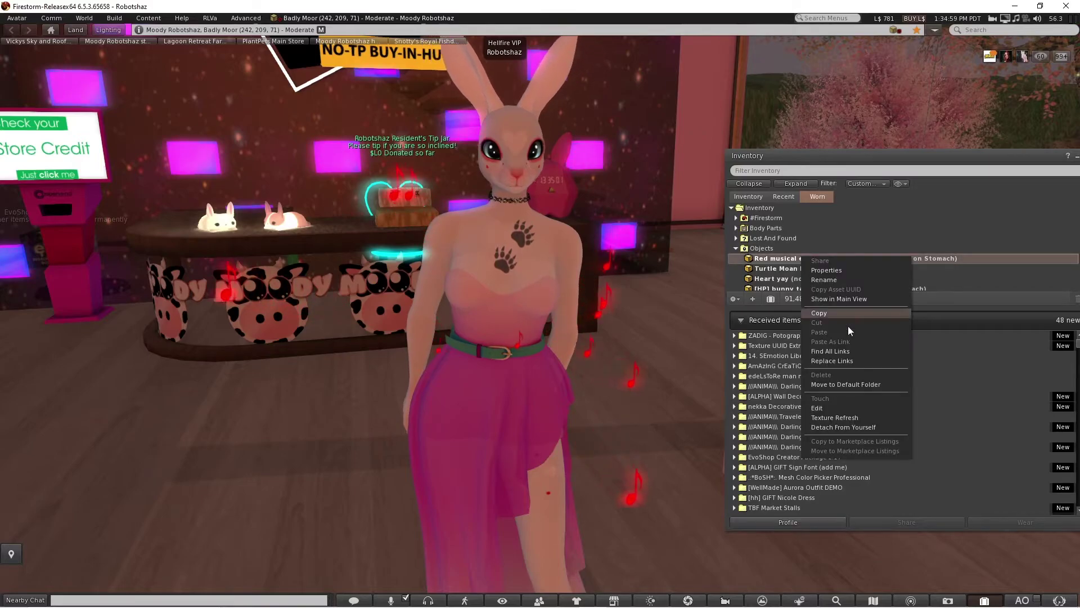
left_click(832, 429)
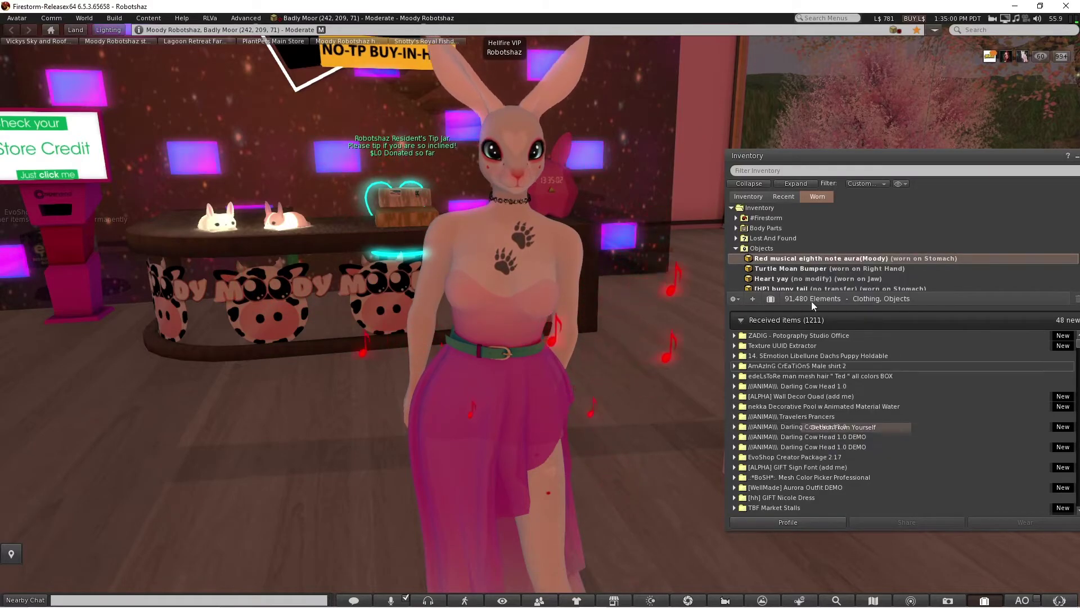
Attach the recently acquired "red particle aura" object to the avatar's Stomach attachment point.
left_click(785, 196)
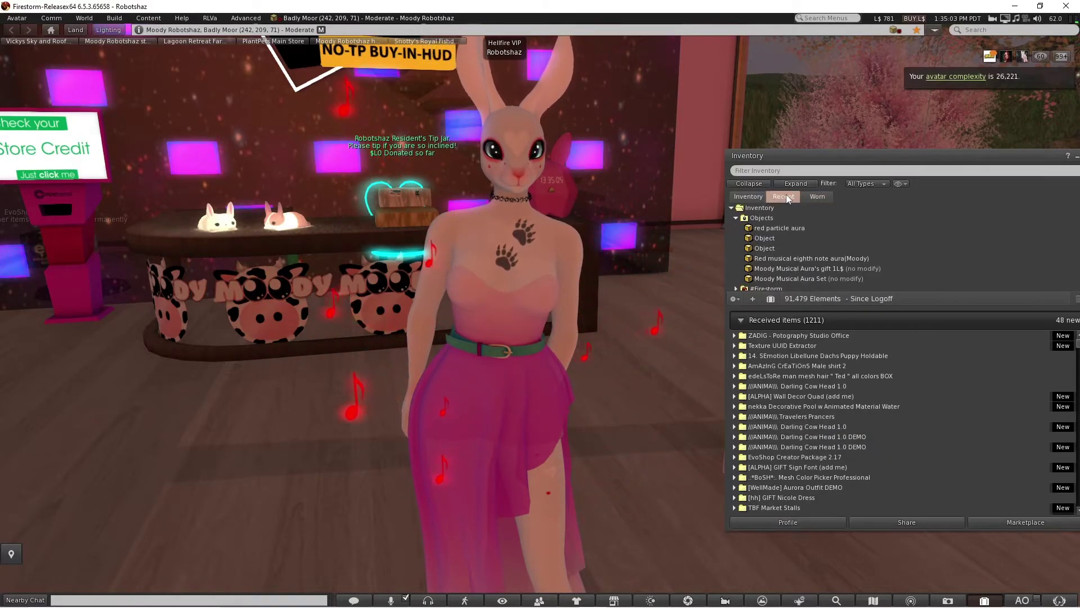
left_click(793, 229)
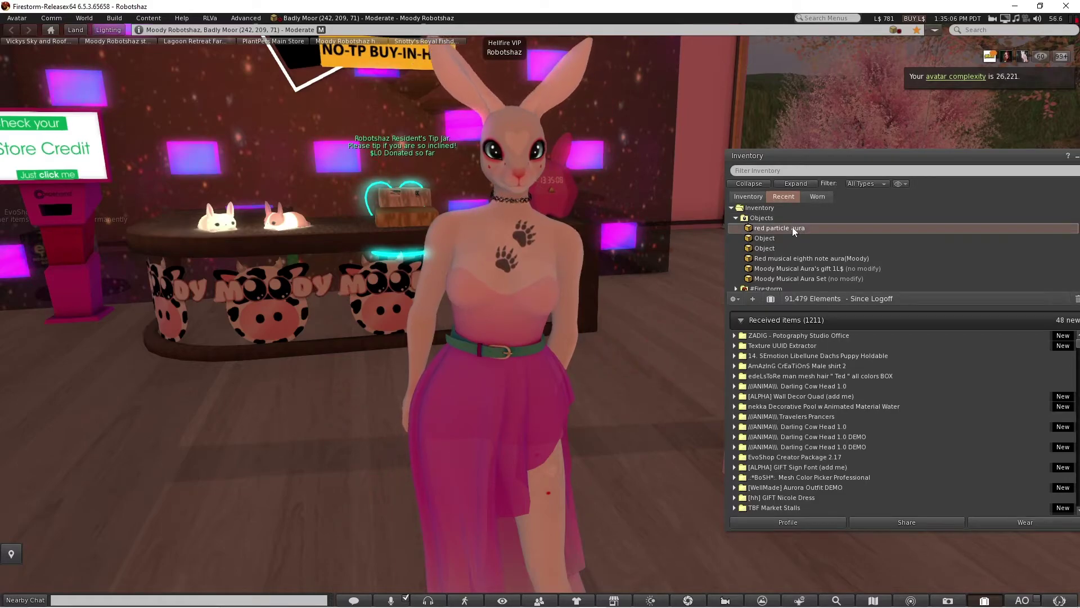
right_click(792, 228)
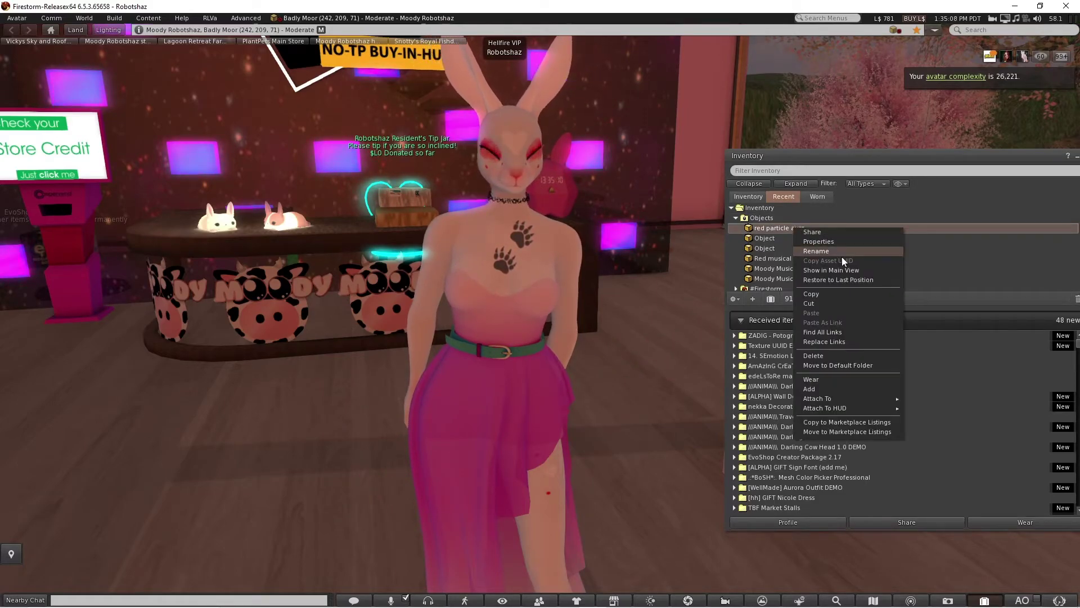
mouse_move(829, 399)
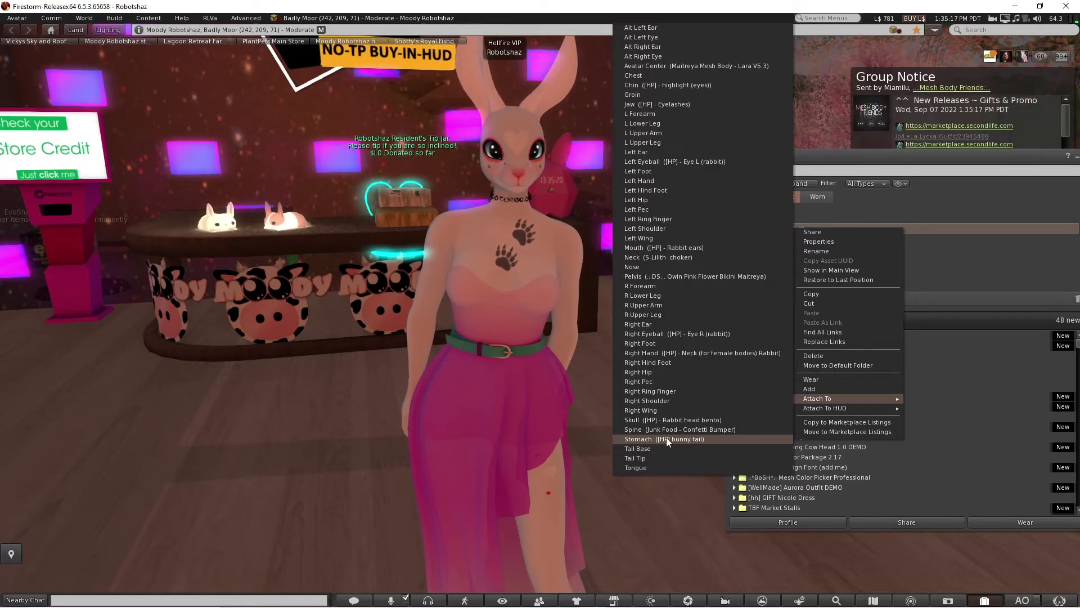
left_click(666, 438)
Open the attached sphere for editing and shrink it uniformly to 0.300 on all axes.
scroll(514, 354, "up", 5)
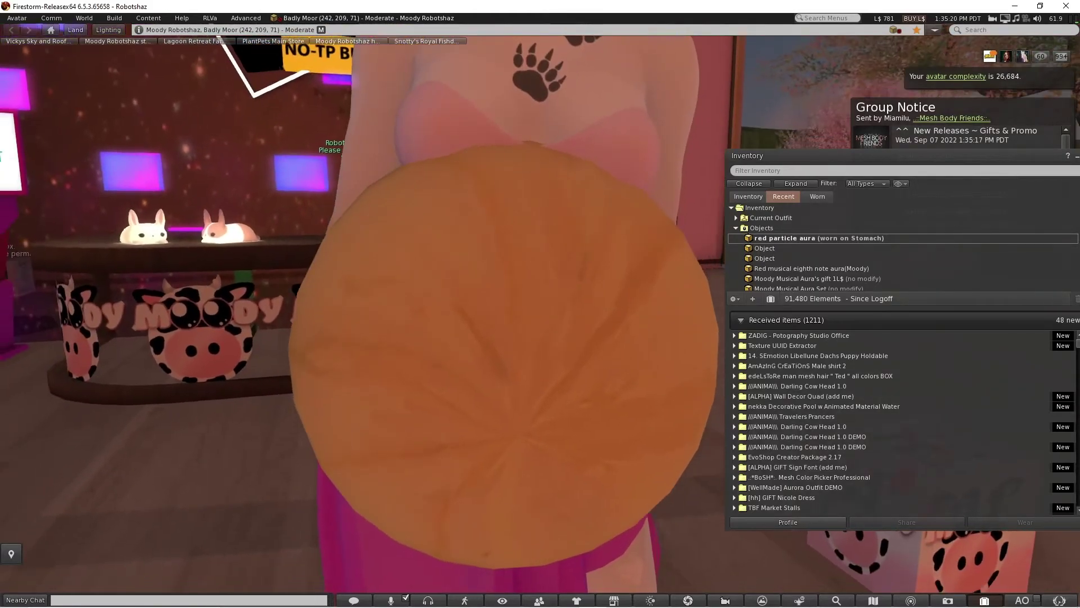
scroll(526, 320, "down", 5)
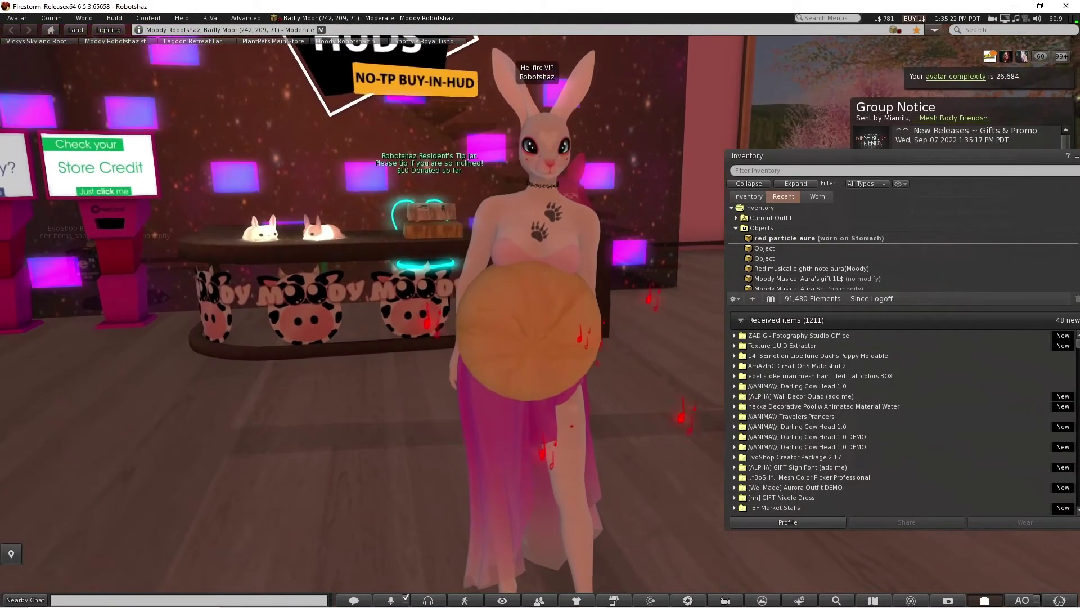
right_click(523, 336)
left_click(549, 357)
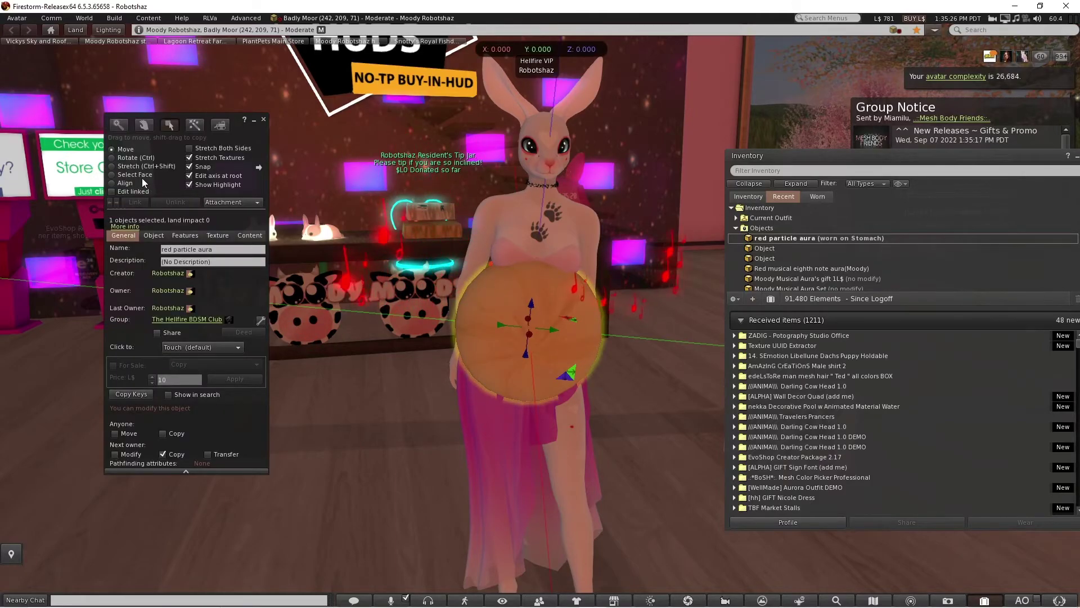
left_click(112, 166)
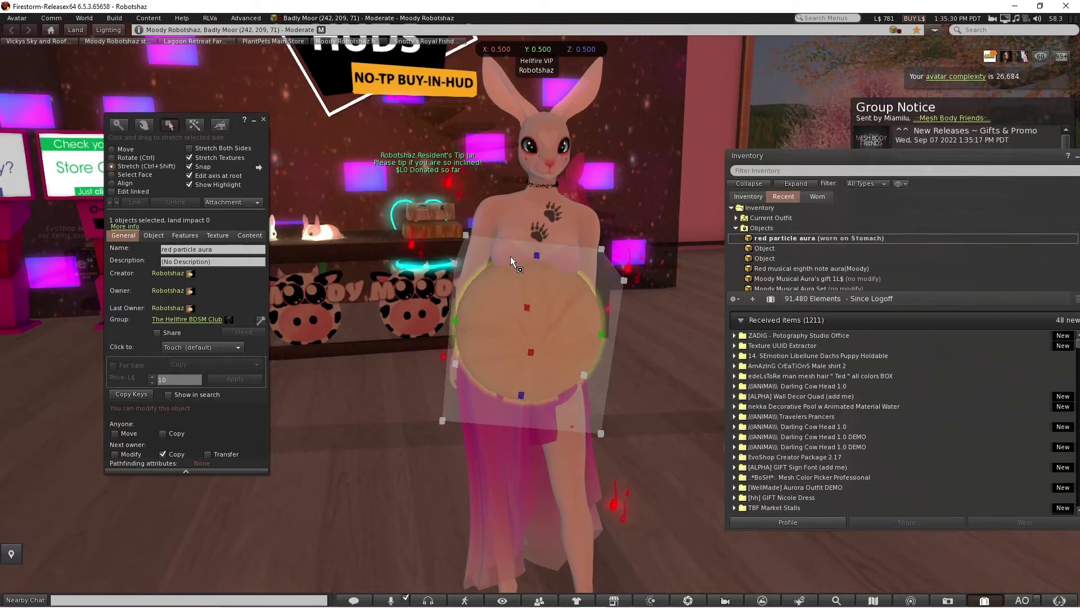
left_click_drag(466, 235, 515, 308)
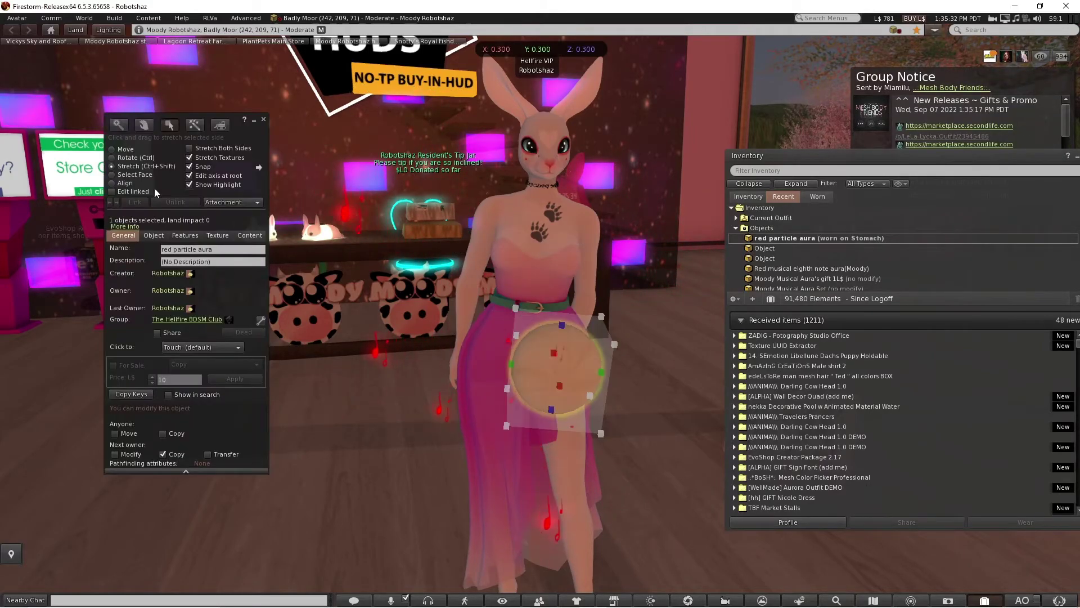
Move the sphere into the avatar's waist and stretch it to about 0.254 in X and 0.274 in Y.
left_click(115, 149)
left_click_drag(560, 378, 542, 316)
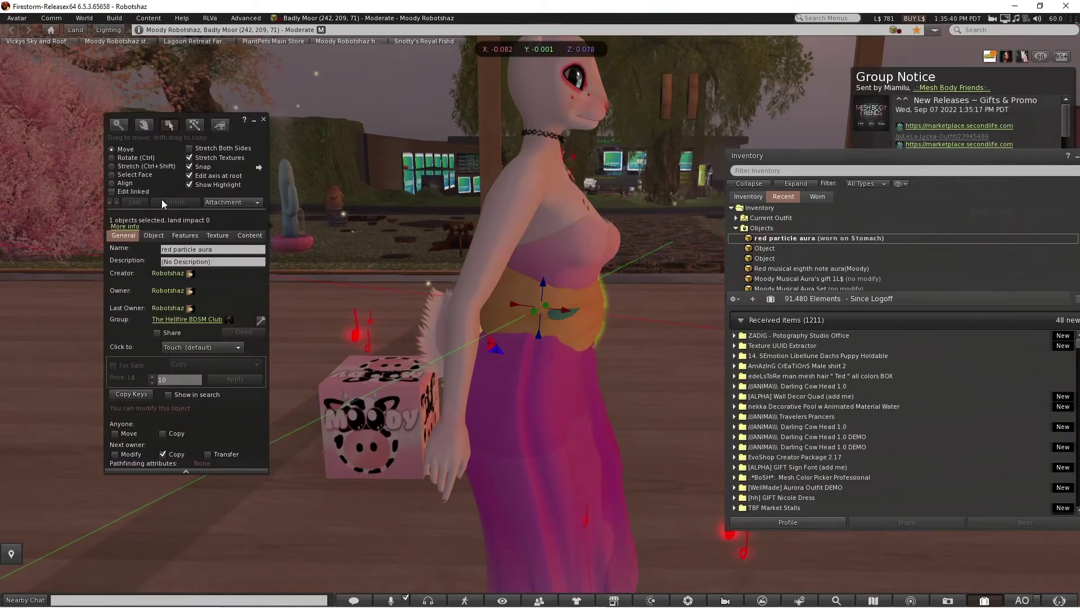
left_click(118, 167)
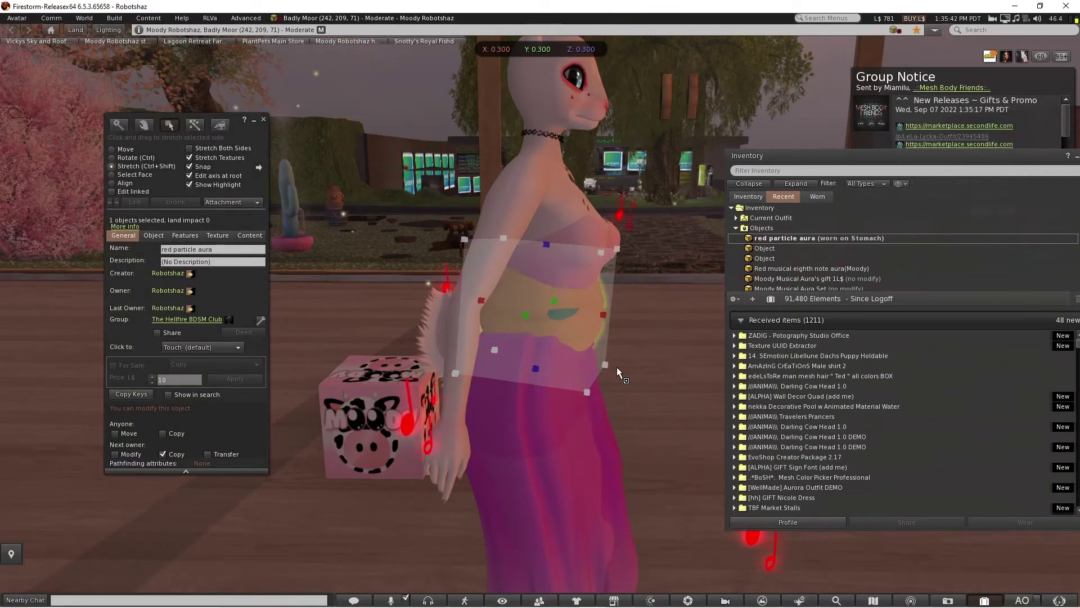
left_click_drag(602, 316, 587, 315)
left_click_drag(479, 302, 578, 326)
Hide the attached sphere by replacing its wood texture with the default transparent texture.
key("alt")
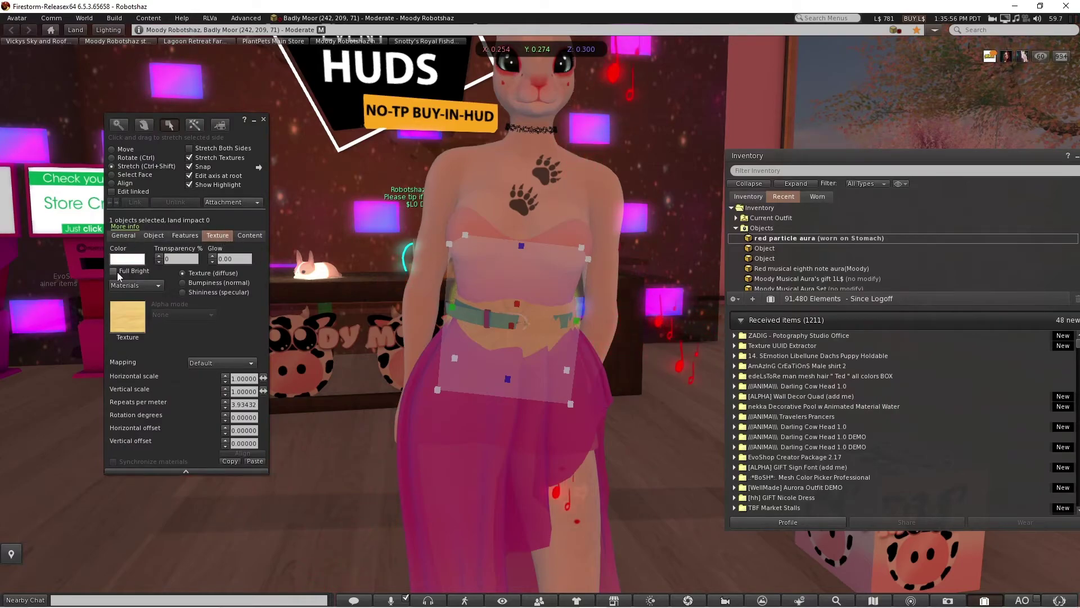
left_click(132, 323)
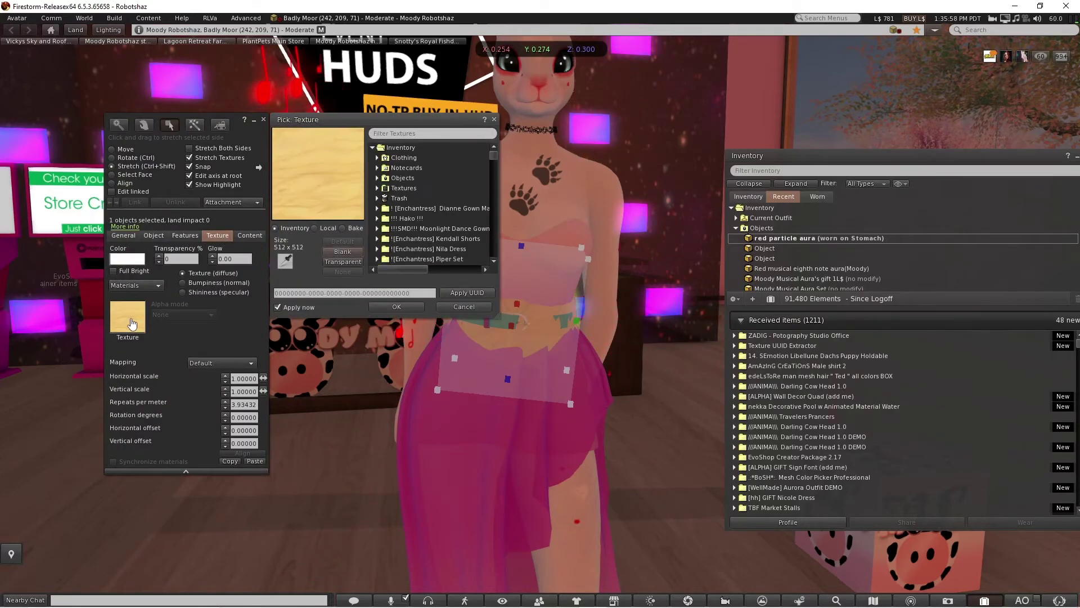
left_click(349, 261)
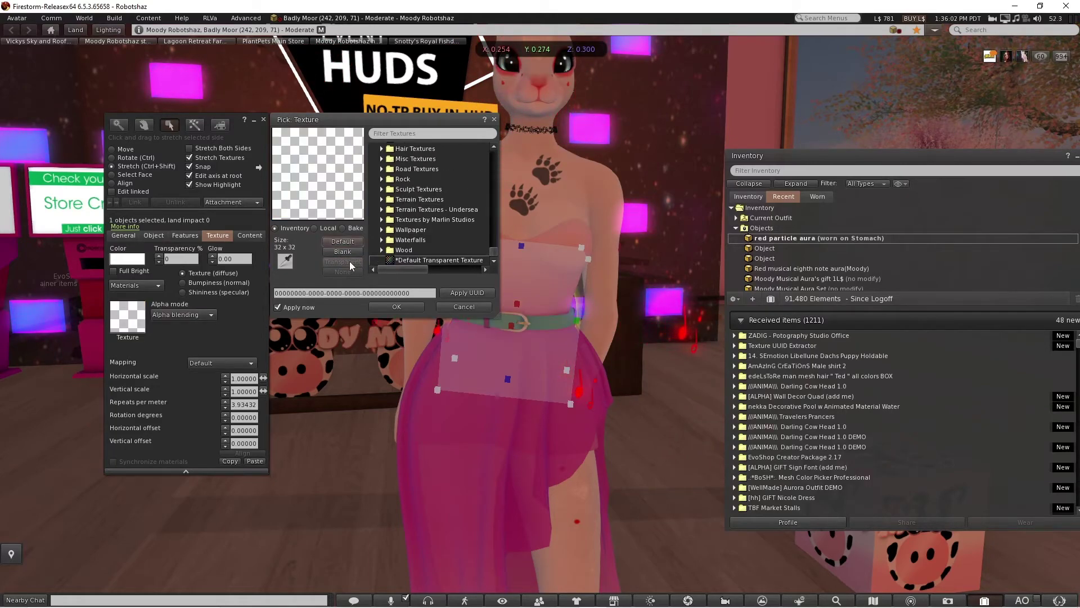
left_click(401, 308)
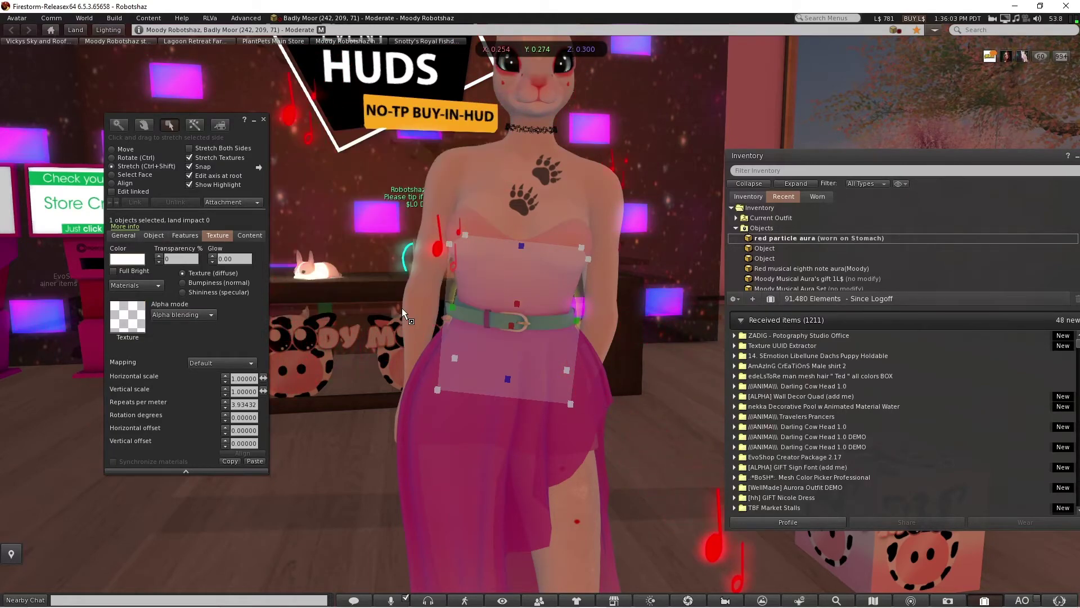
Finish editing the attached sphere and close the inventory to view the avatar and its particle aura unobstructed.
left_click(123, 235)
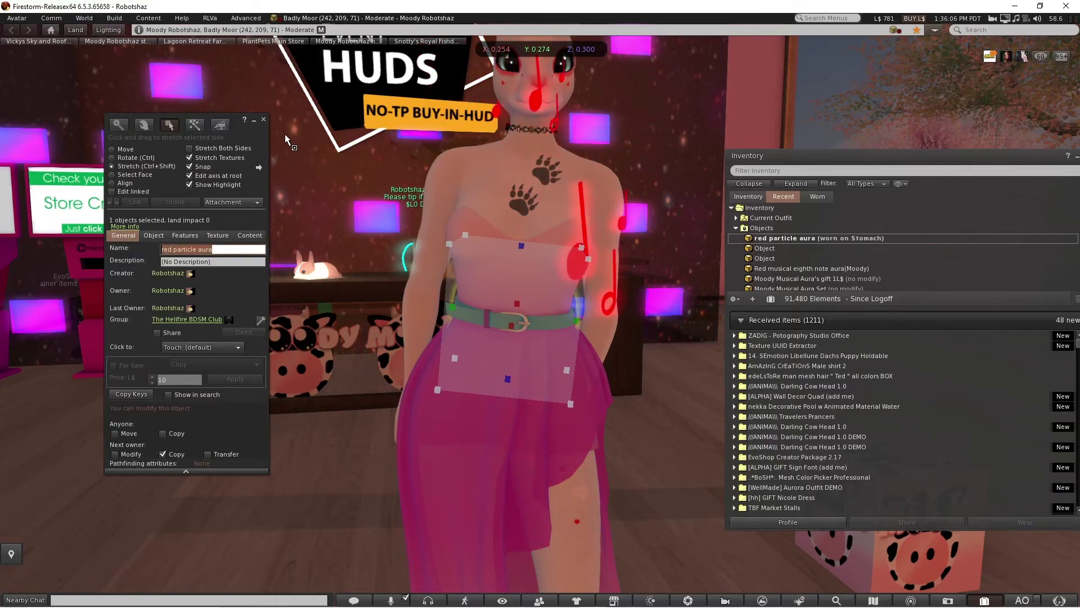
left_click(263, 120)
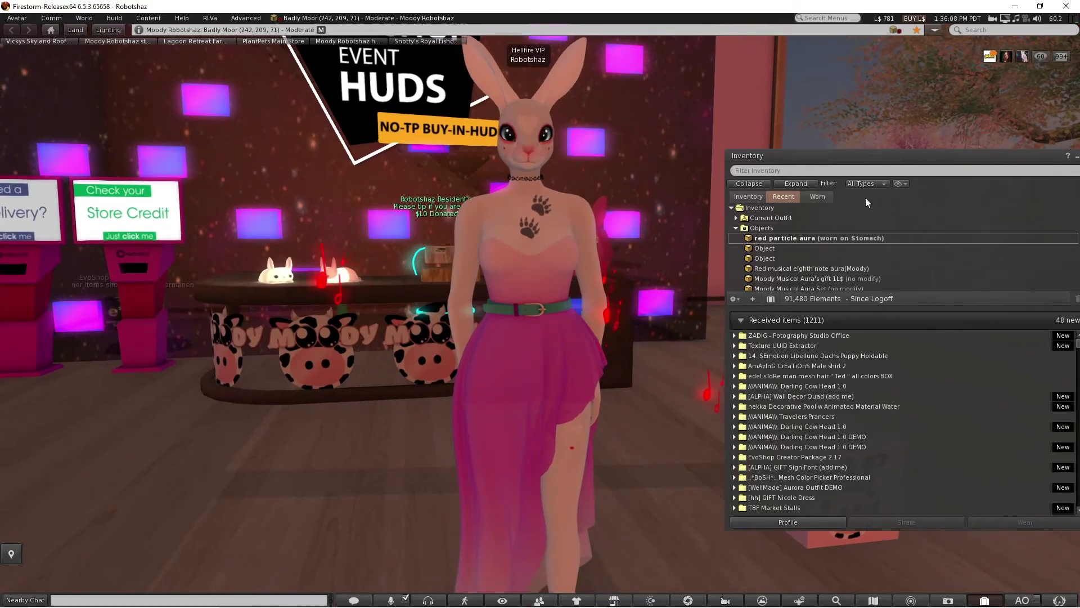
left_click_drag(865, 156, 485, 213)
left_click(706, 213)
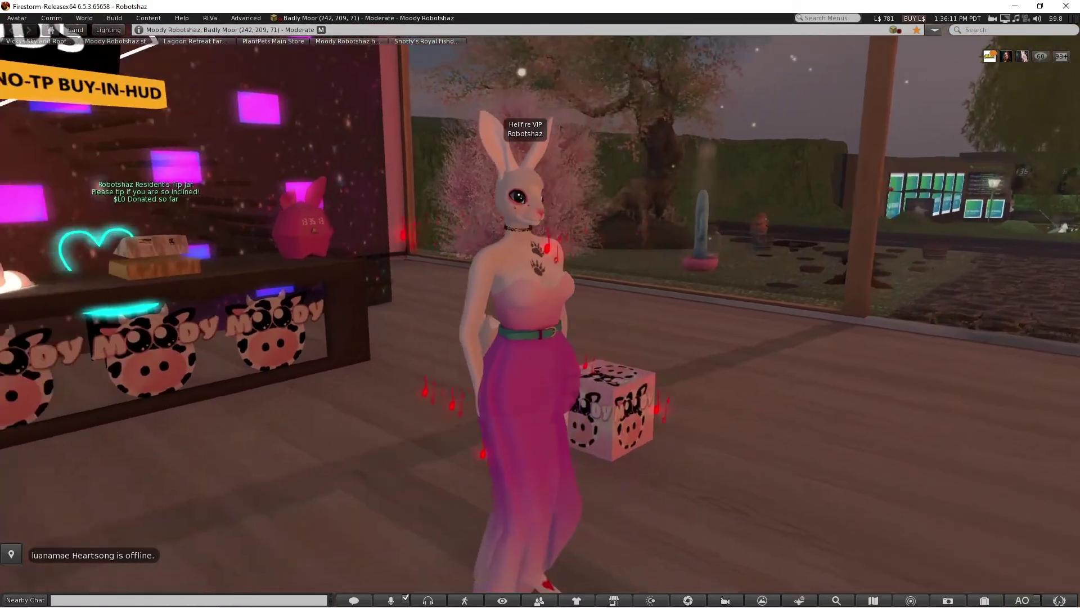
left_click_drag(531, 331, 421, 339, "alt")
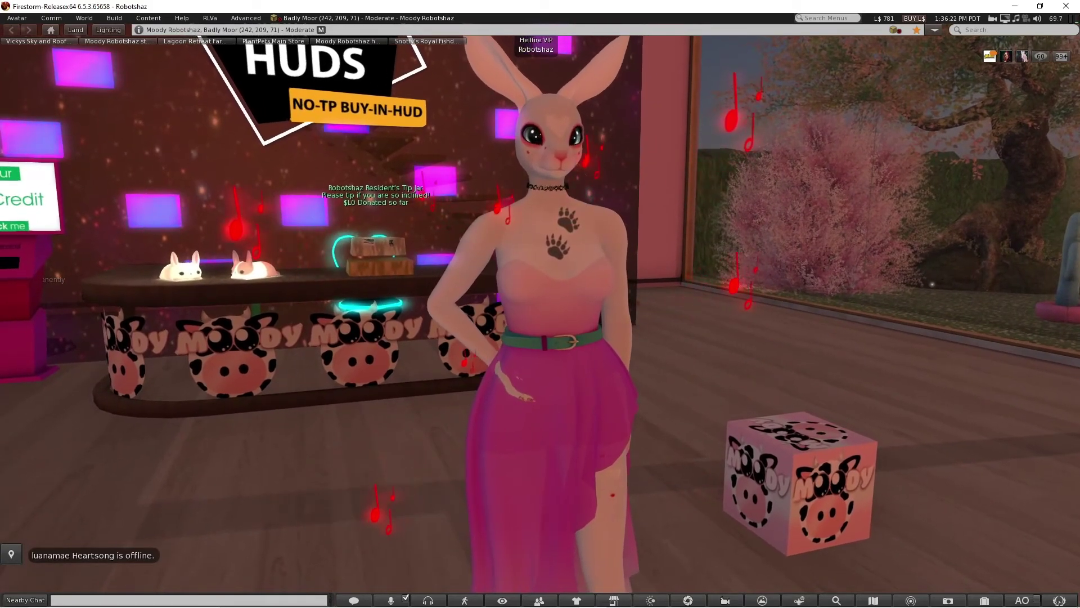
Walk the avatar around the store and examine from behind and in front how the red music-note particles behave around it.
key("Up")
key("Right")
key("Up")
key("Left")
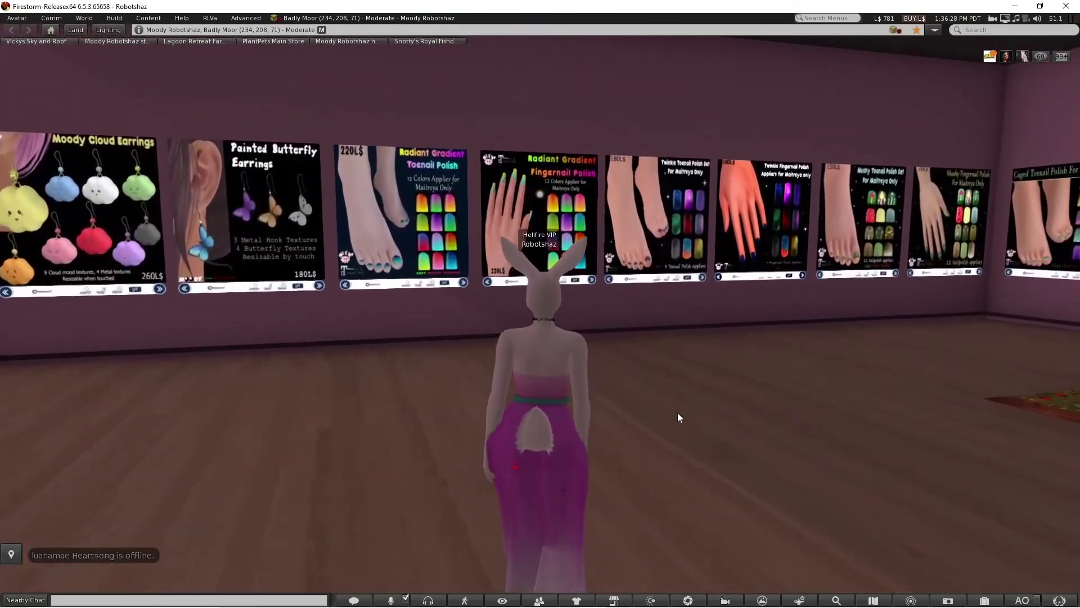
key("Left")
key("Left")
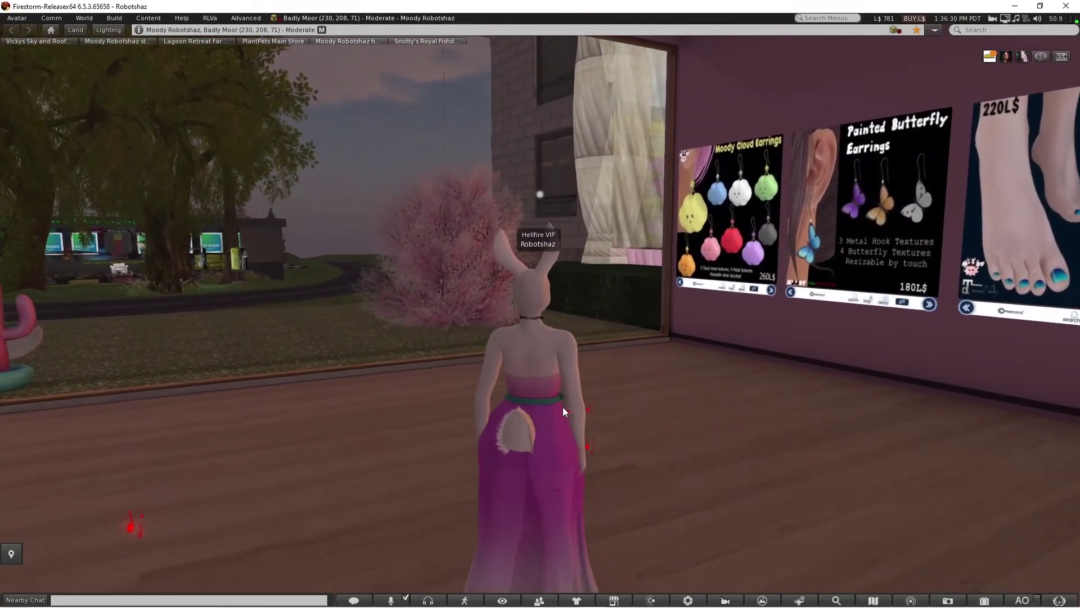
key("Up")
key("Up")
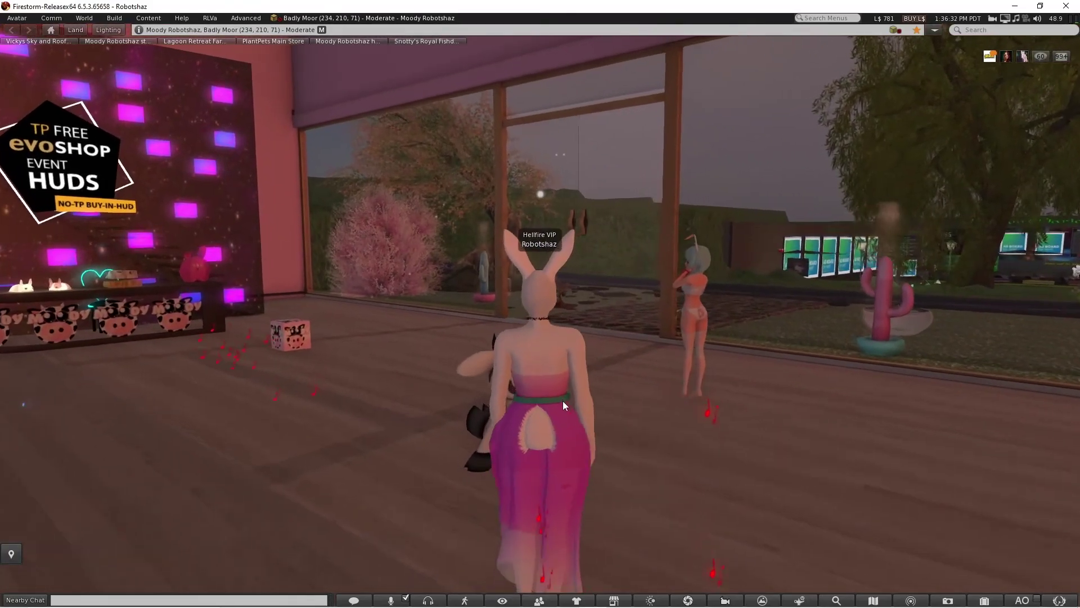
key("Left")
key("Up")
key("Left")
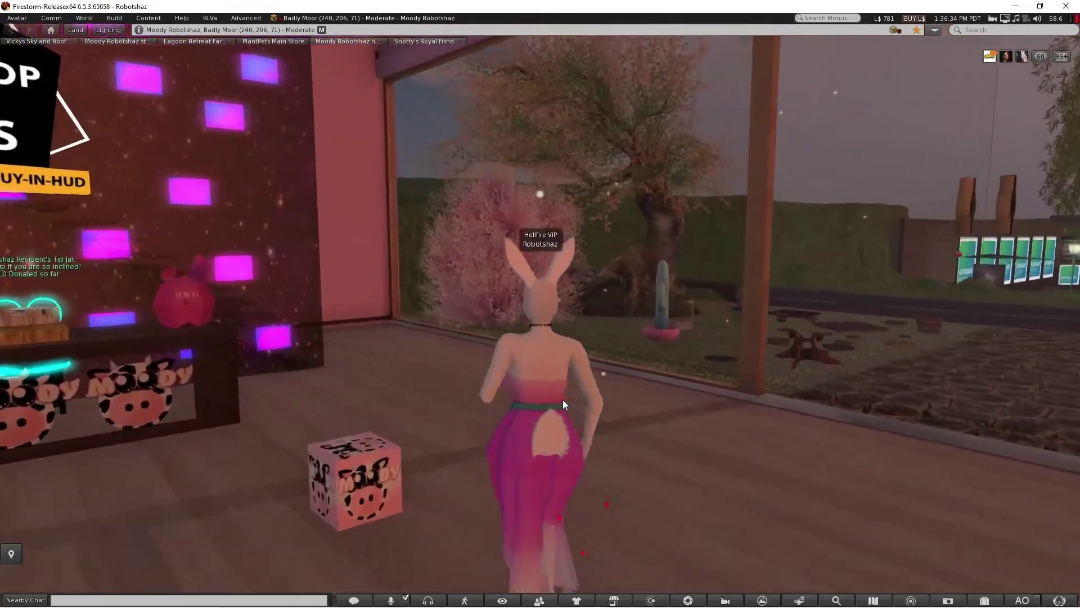
key("Left")
key("Up")
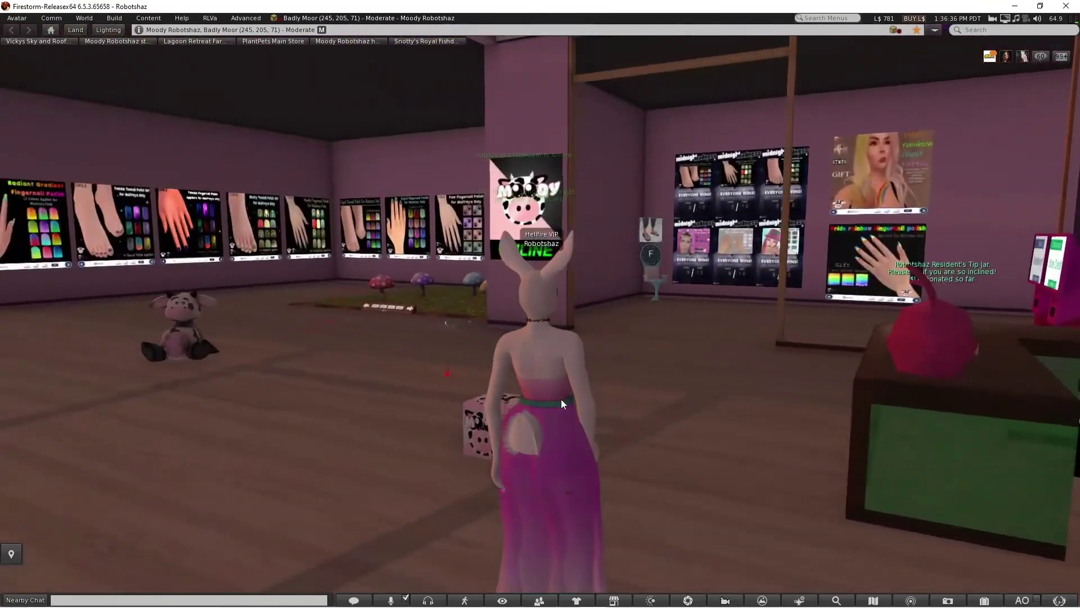
key("Left")
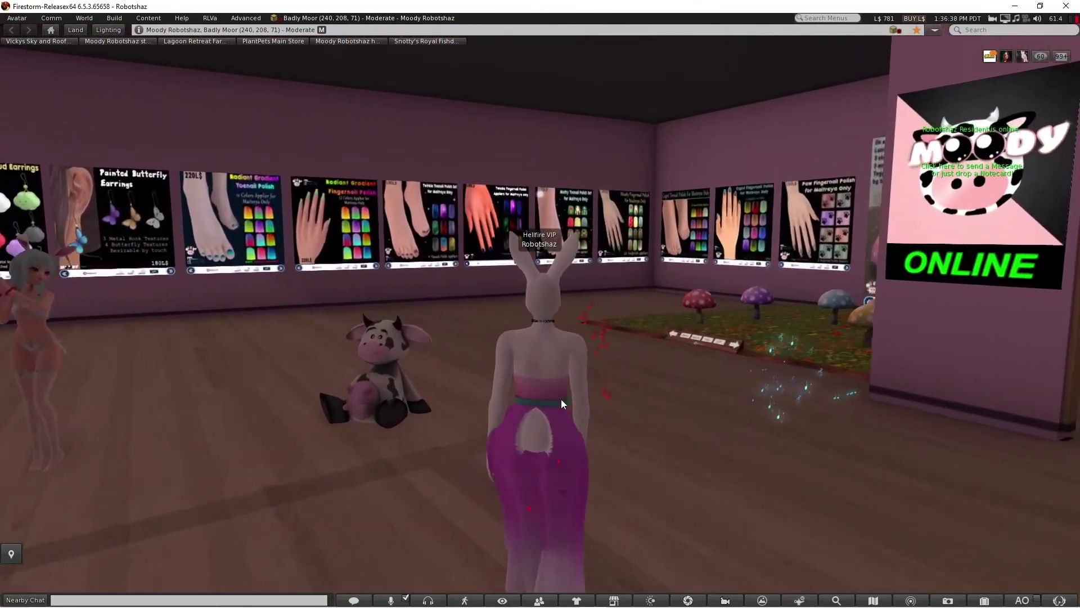
key("Up")
key("Left")
key("Up")
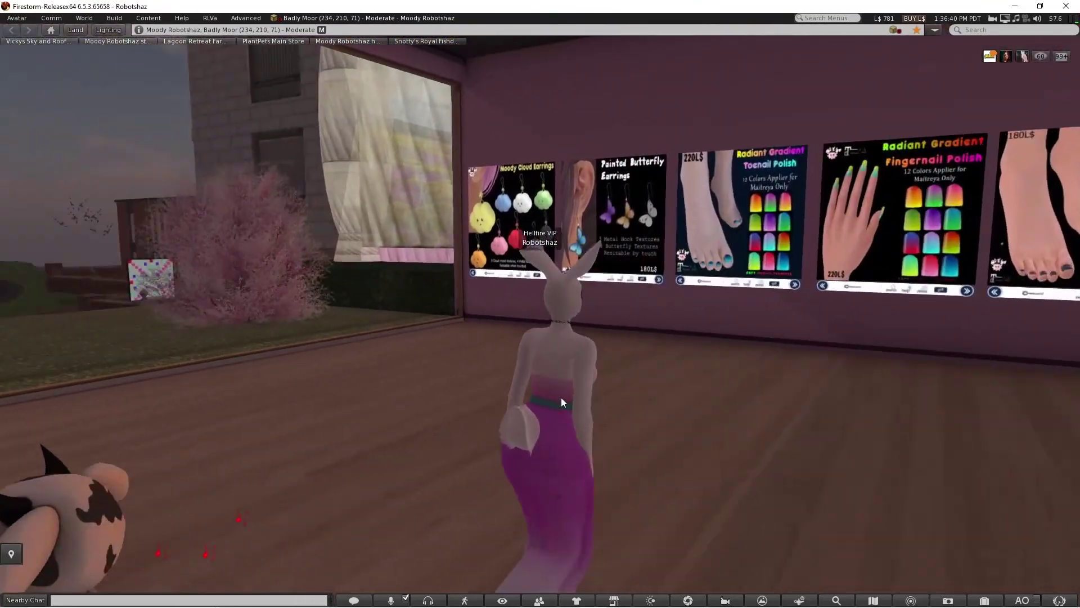
key("Left")
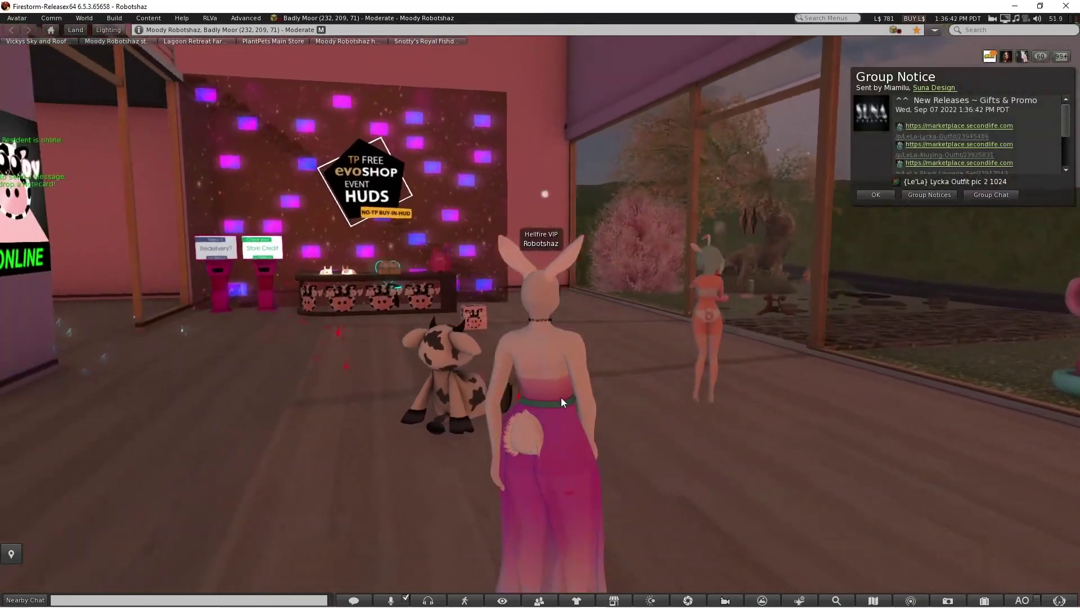
left_click_drag(544, 393, 928, 355, "alt")
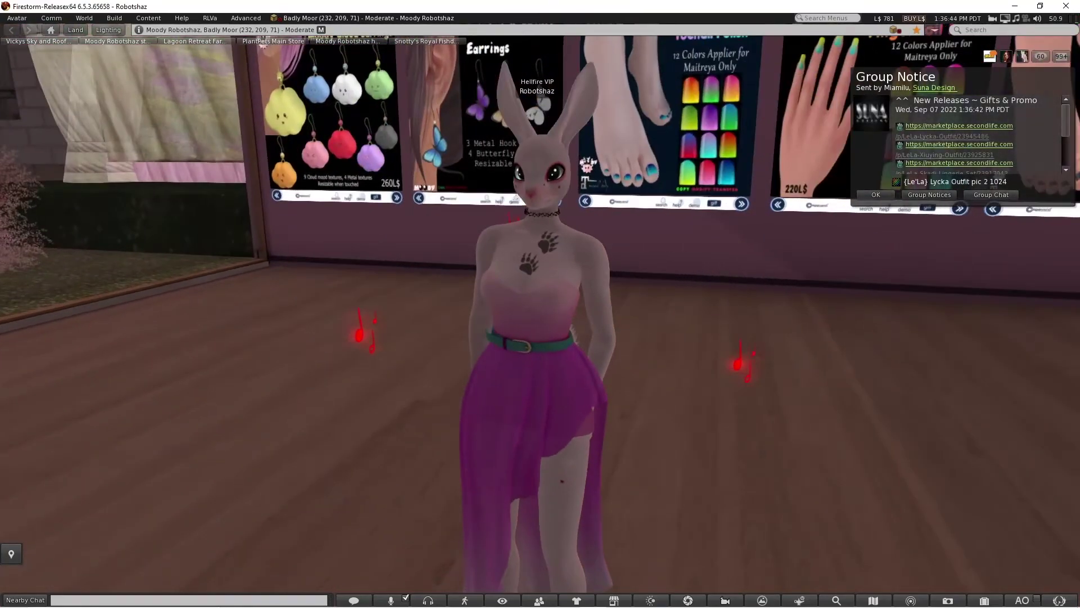
left_click_drag(537, 286, 518, 248, "alt")
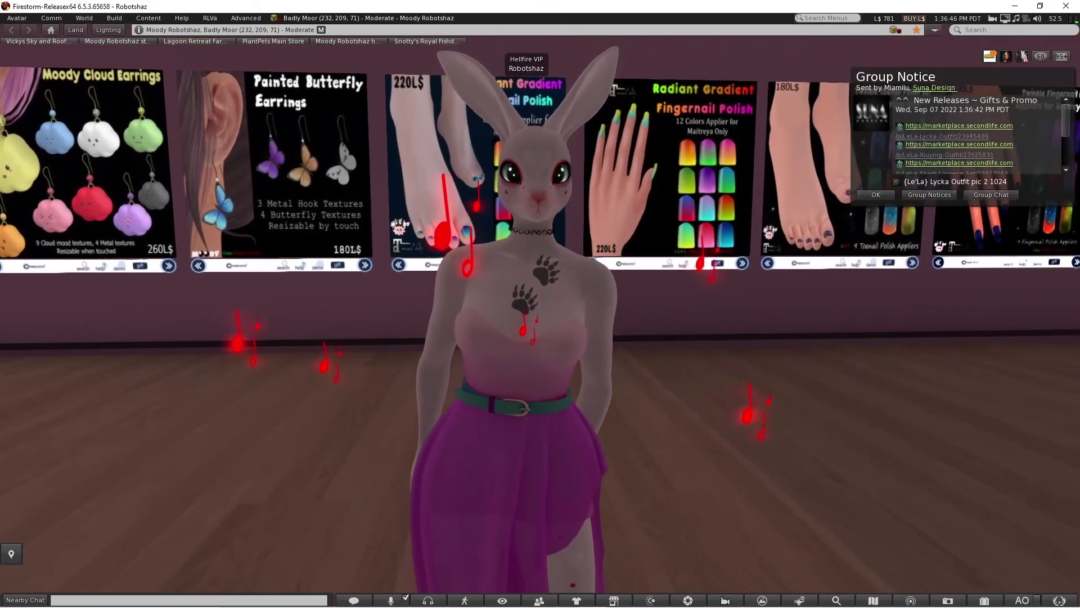